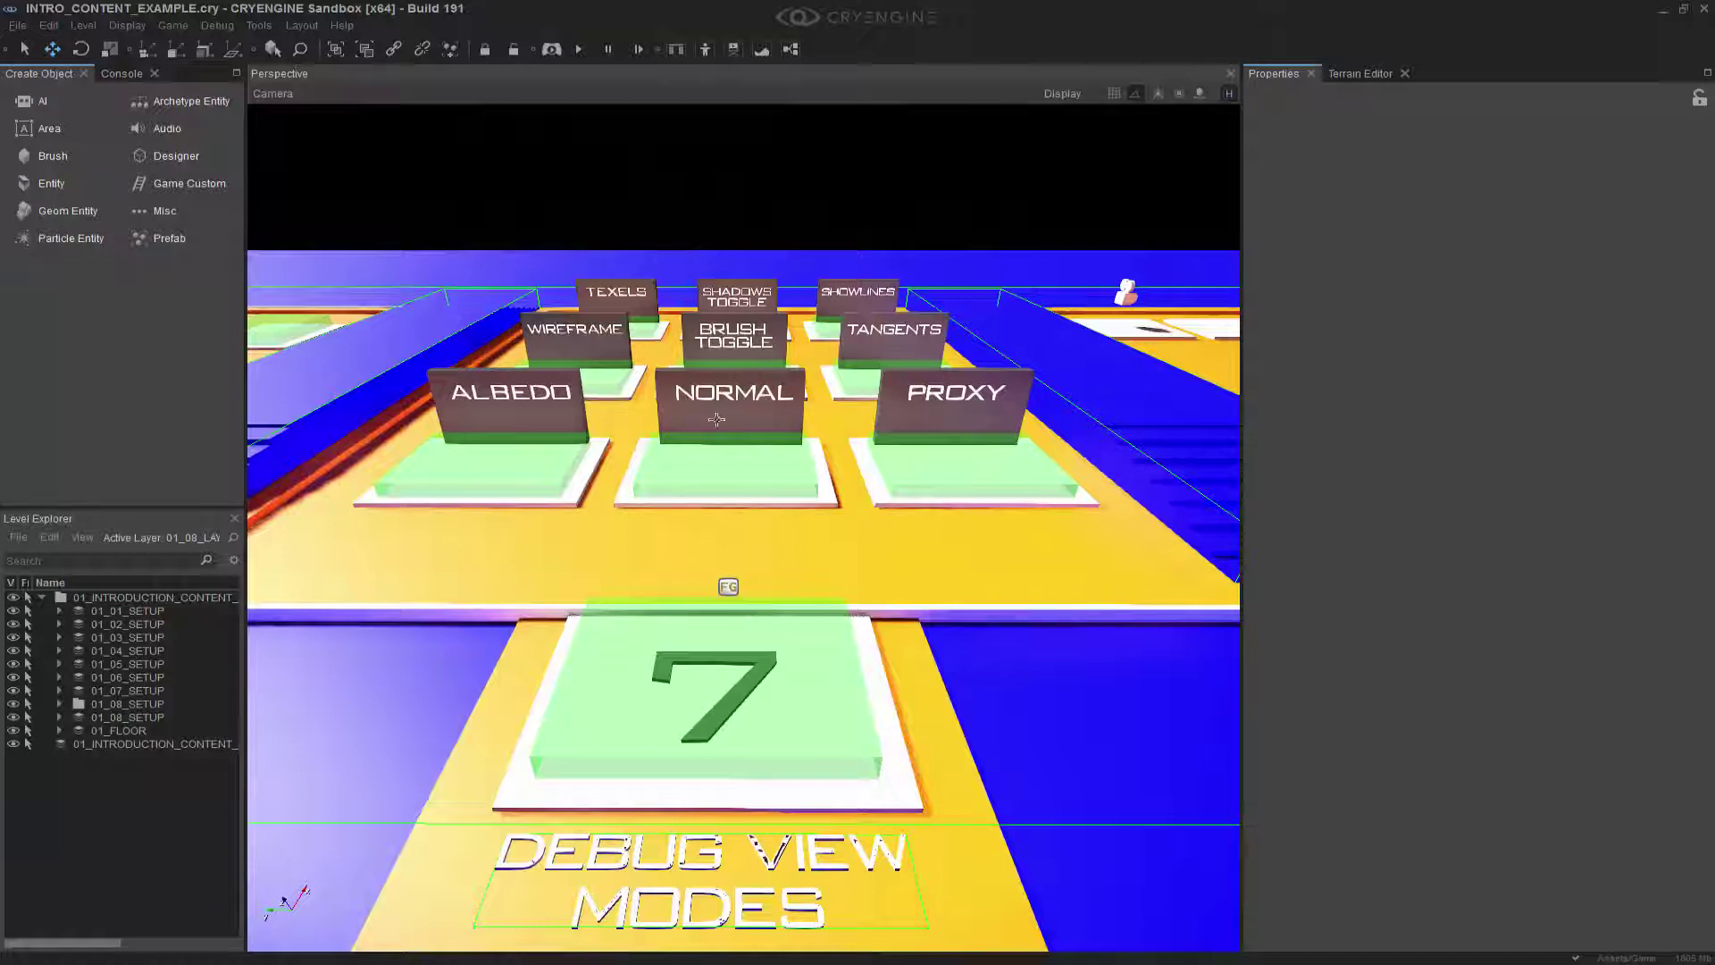
Step: Enter game mode in front of the Debug View Modes area and walk onto the ALBEDO platform to activate its view
right_click_drag(745, 503, 734, 433)
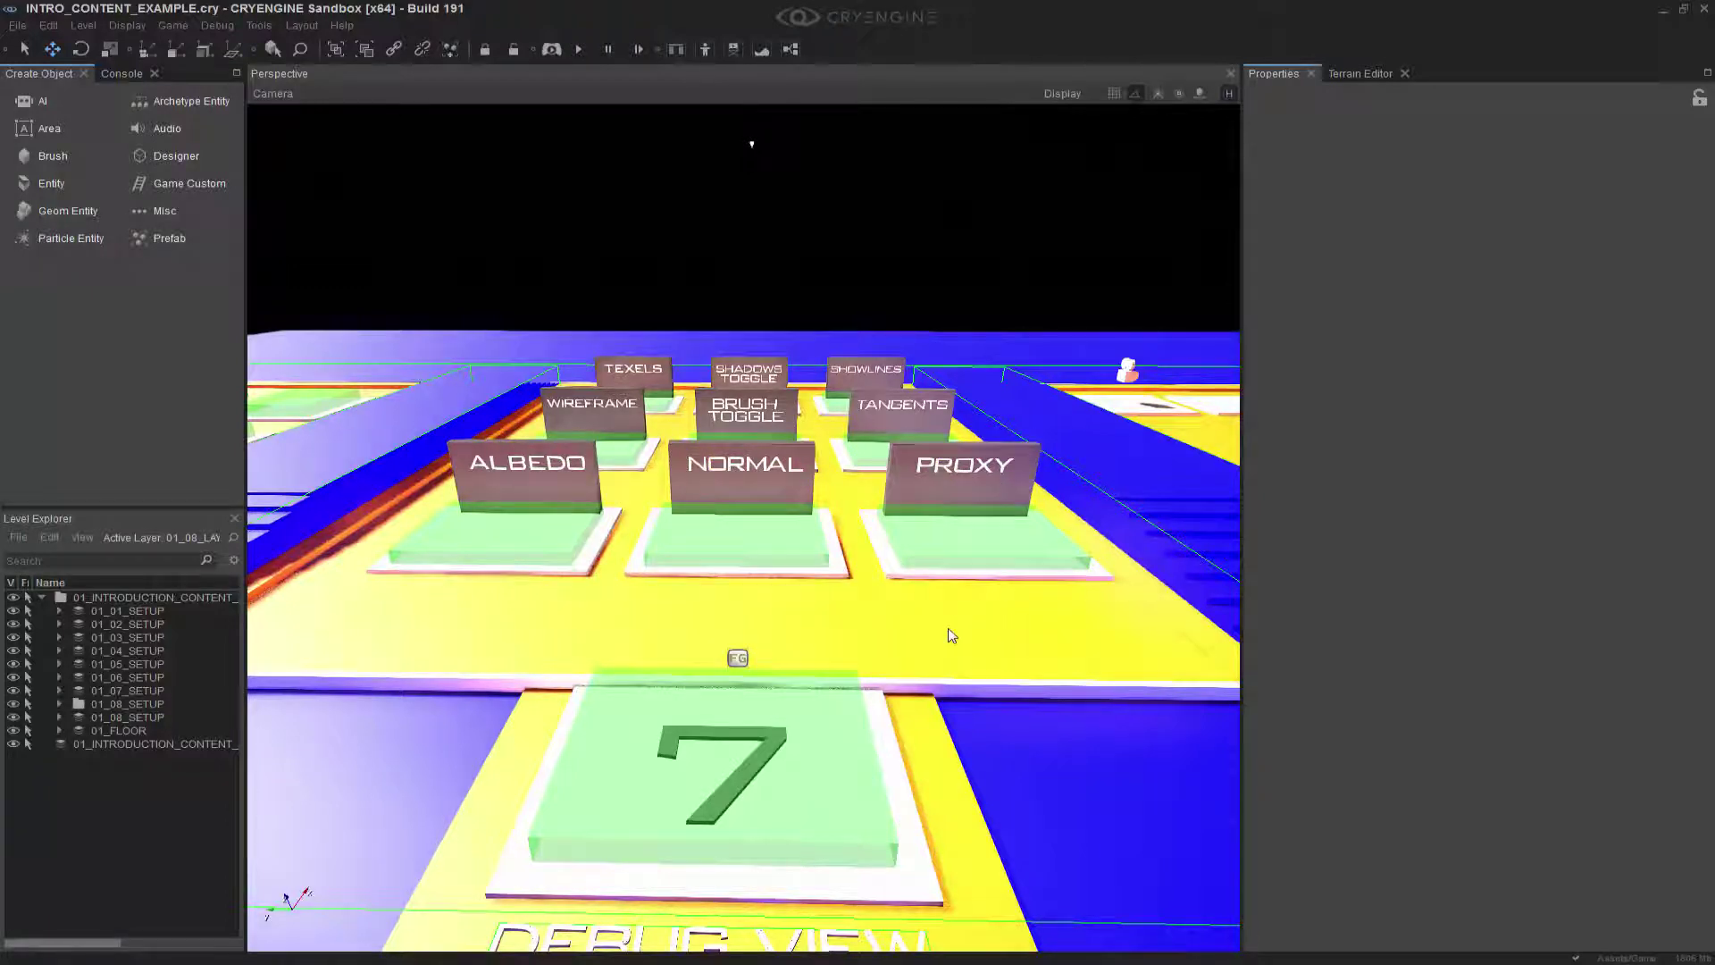
right_click_drag(949, 629, 951, 653)
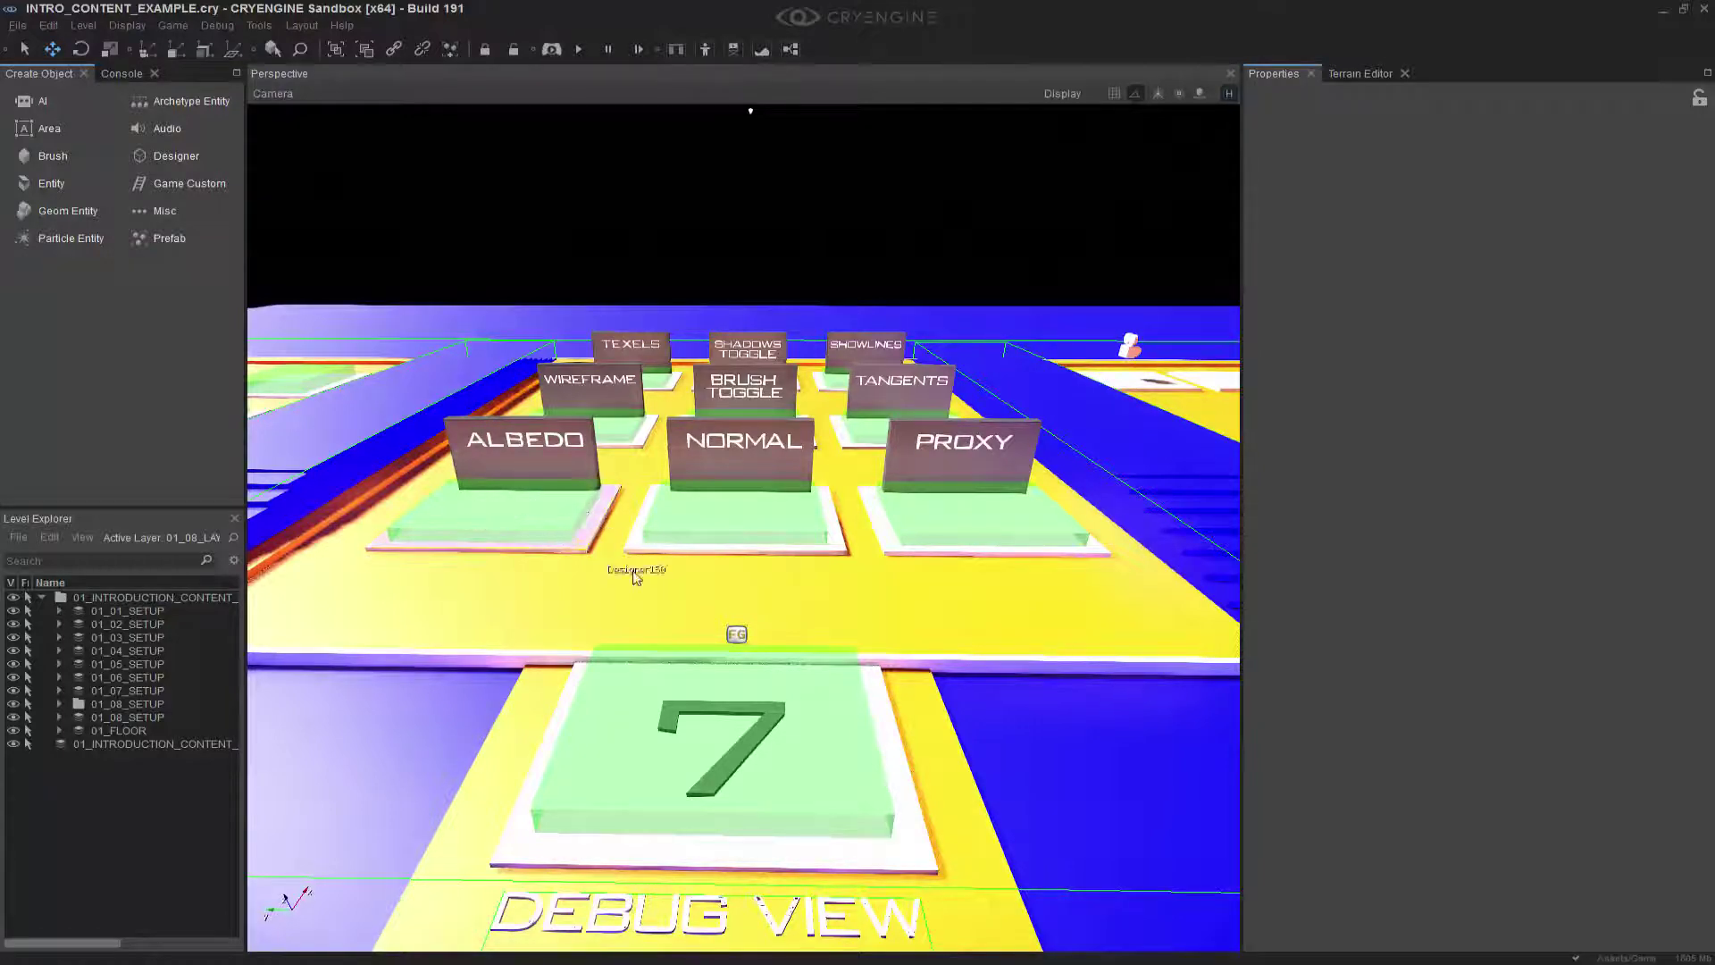
right_click_drag(636, 576, 739, 567)
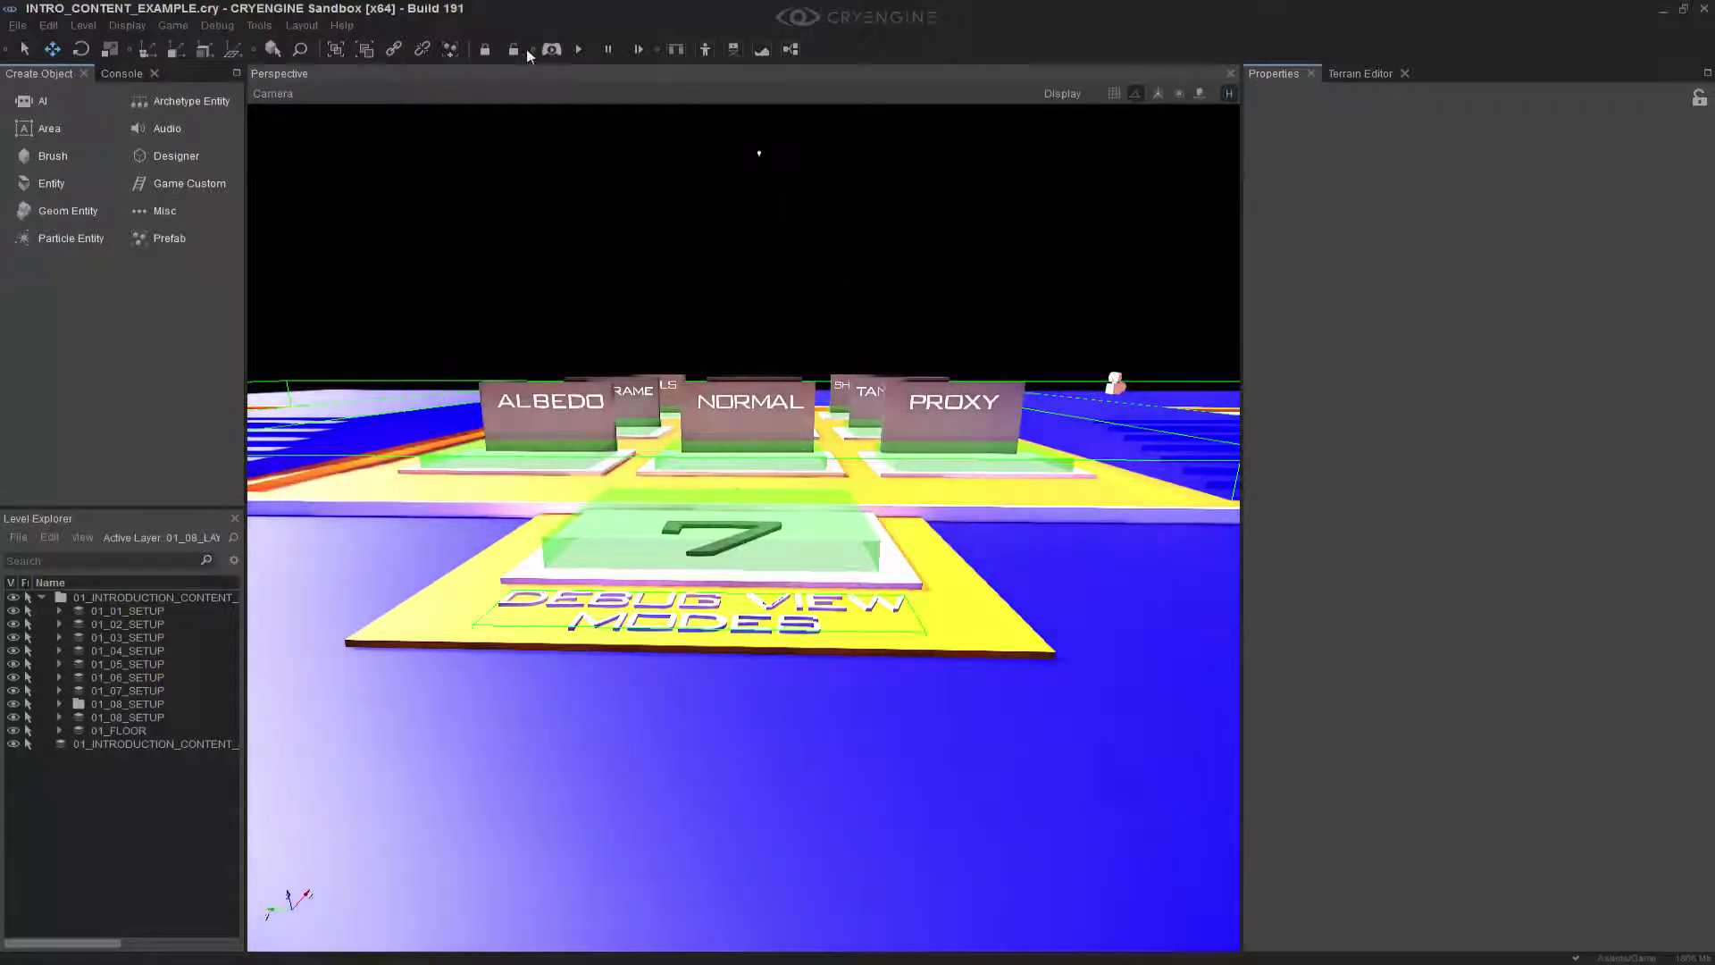
left_click(551, 50)
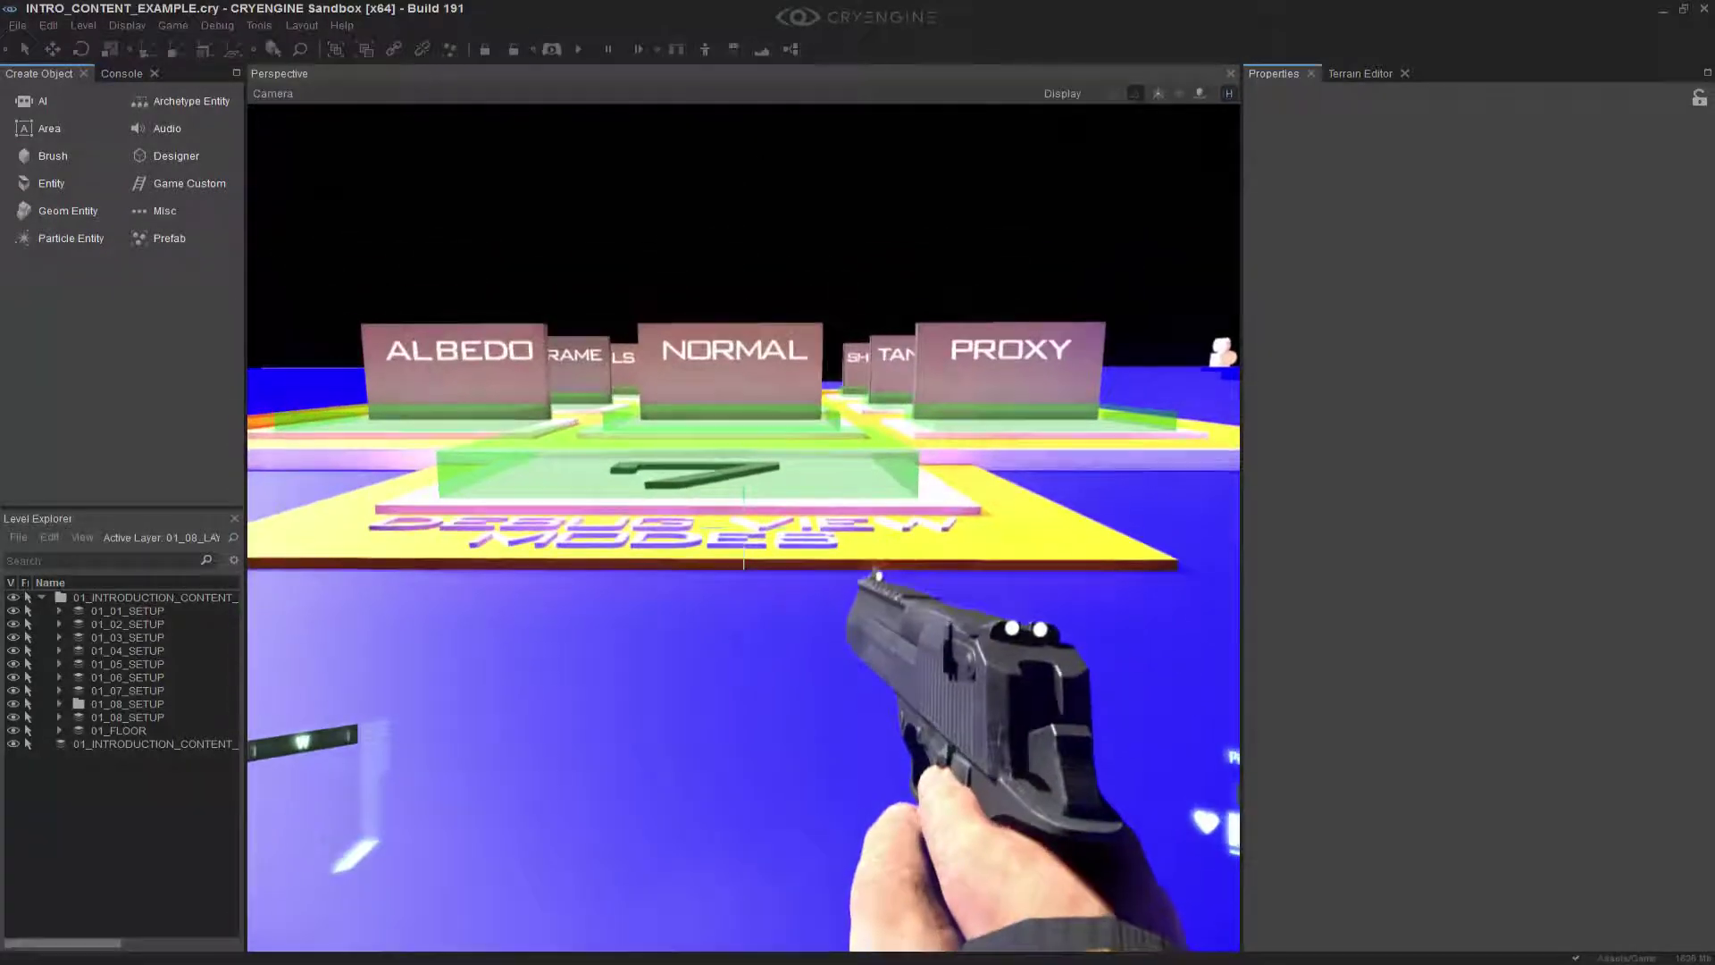
key("w")
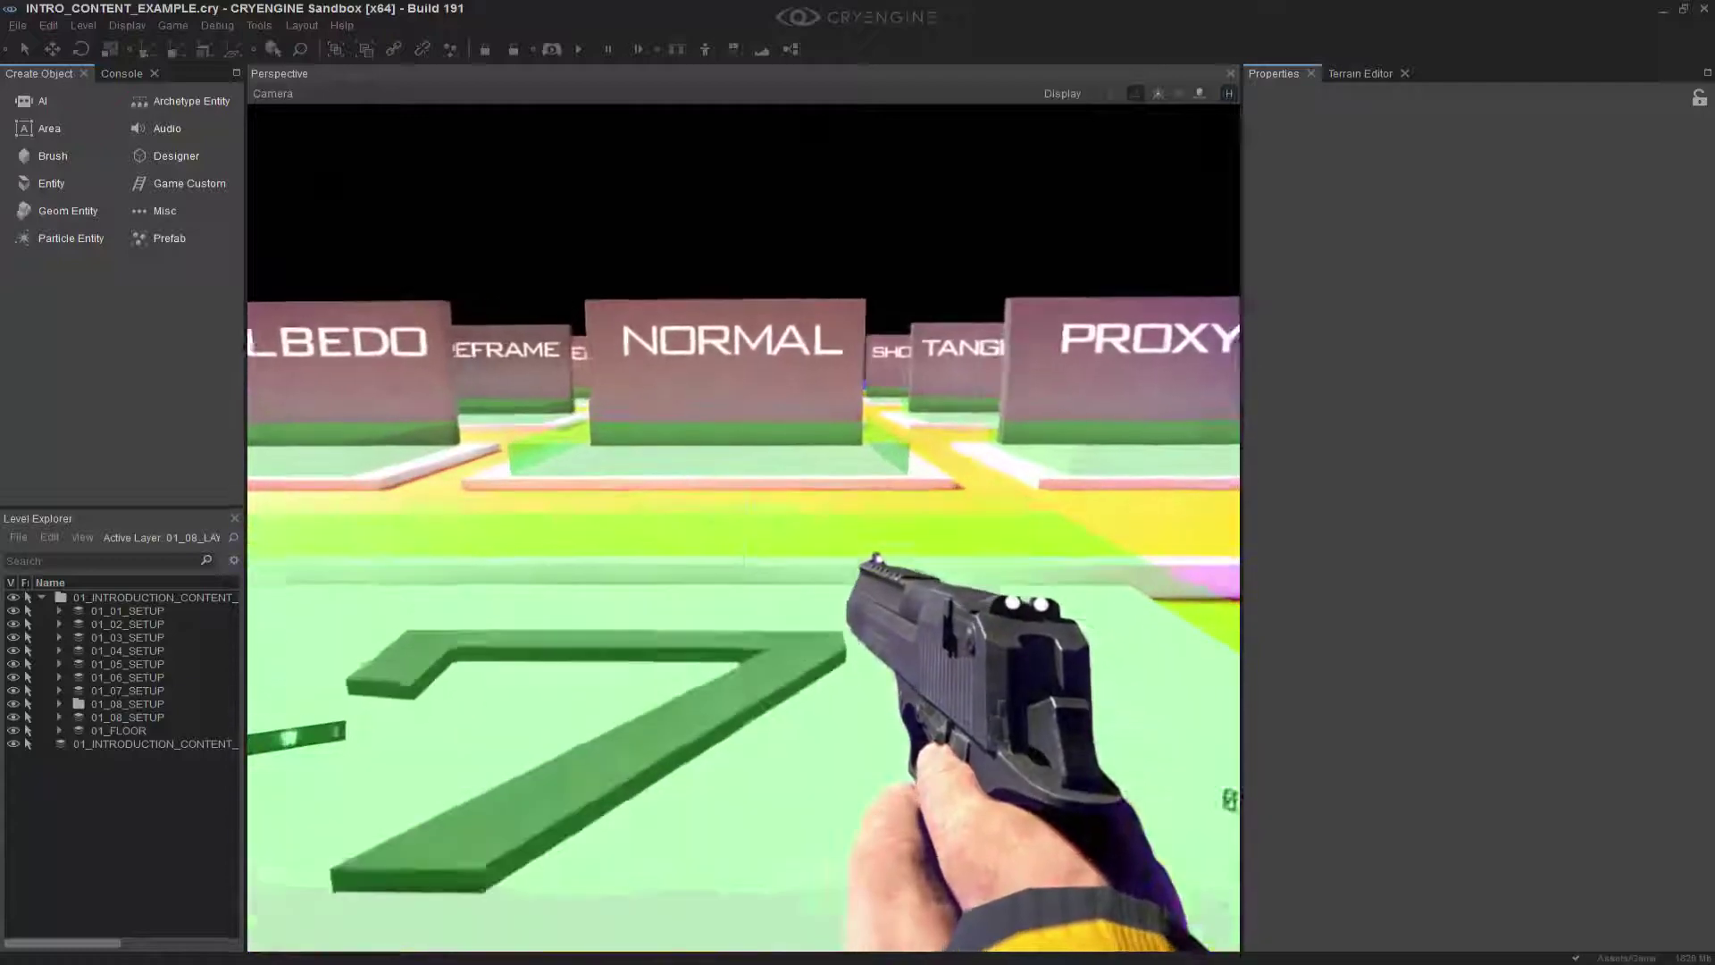
key("w")
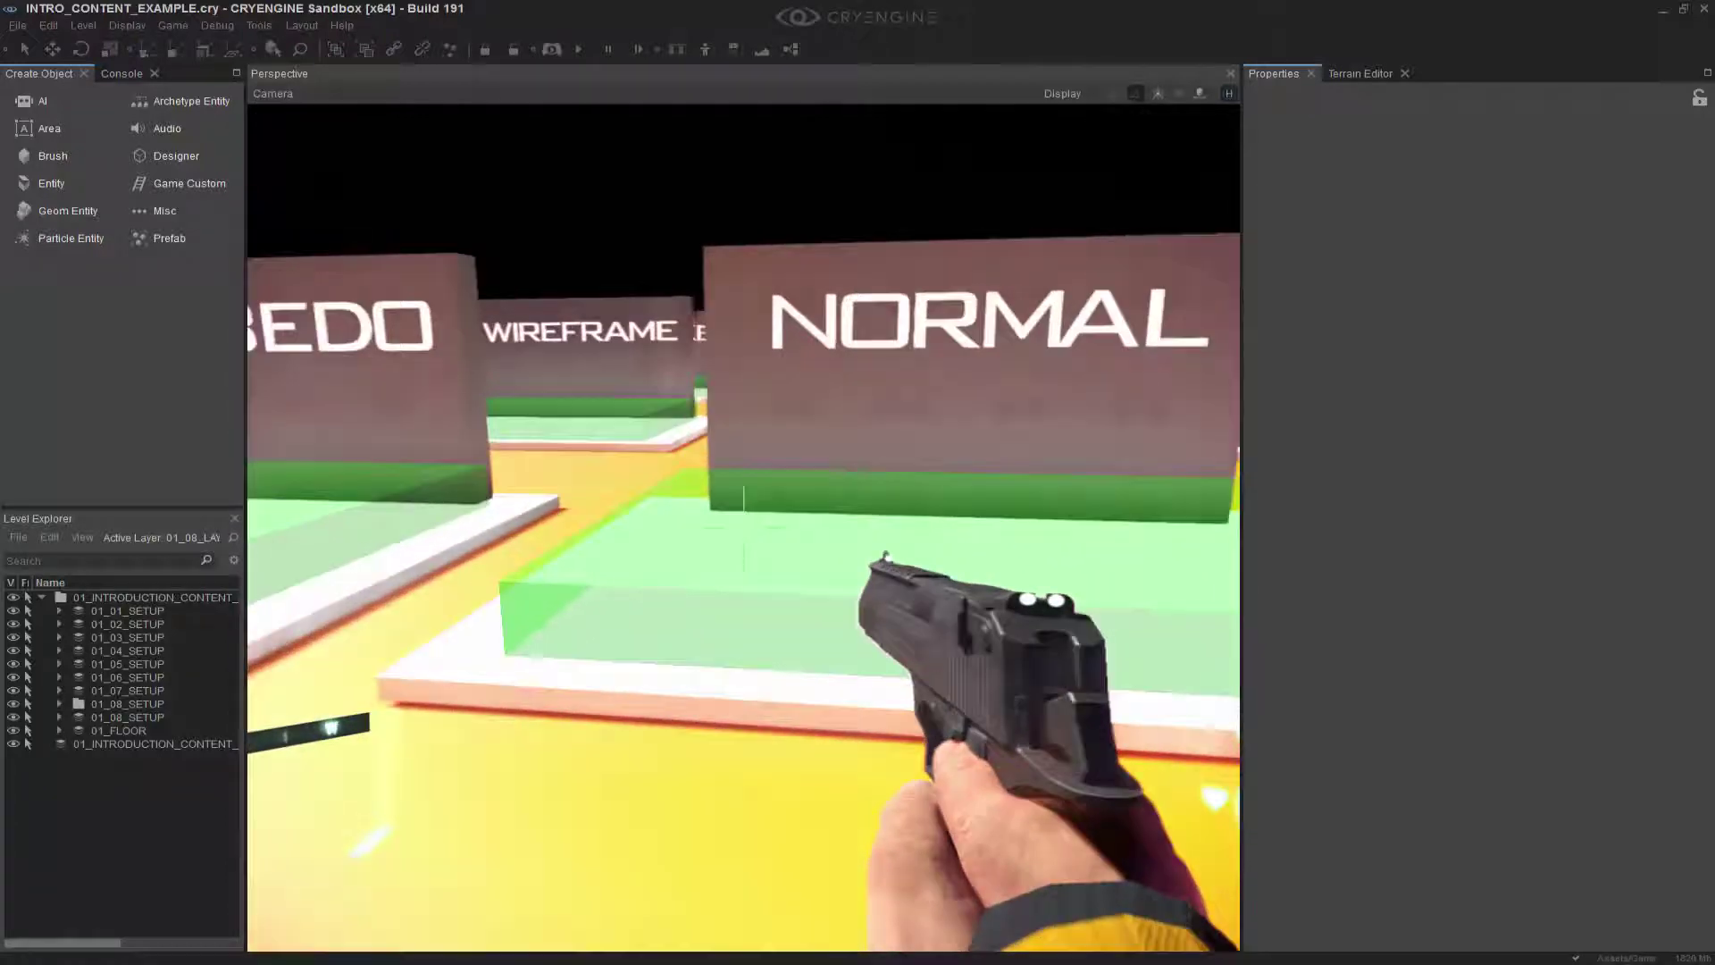
key("a")
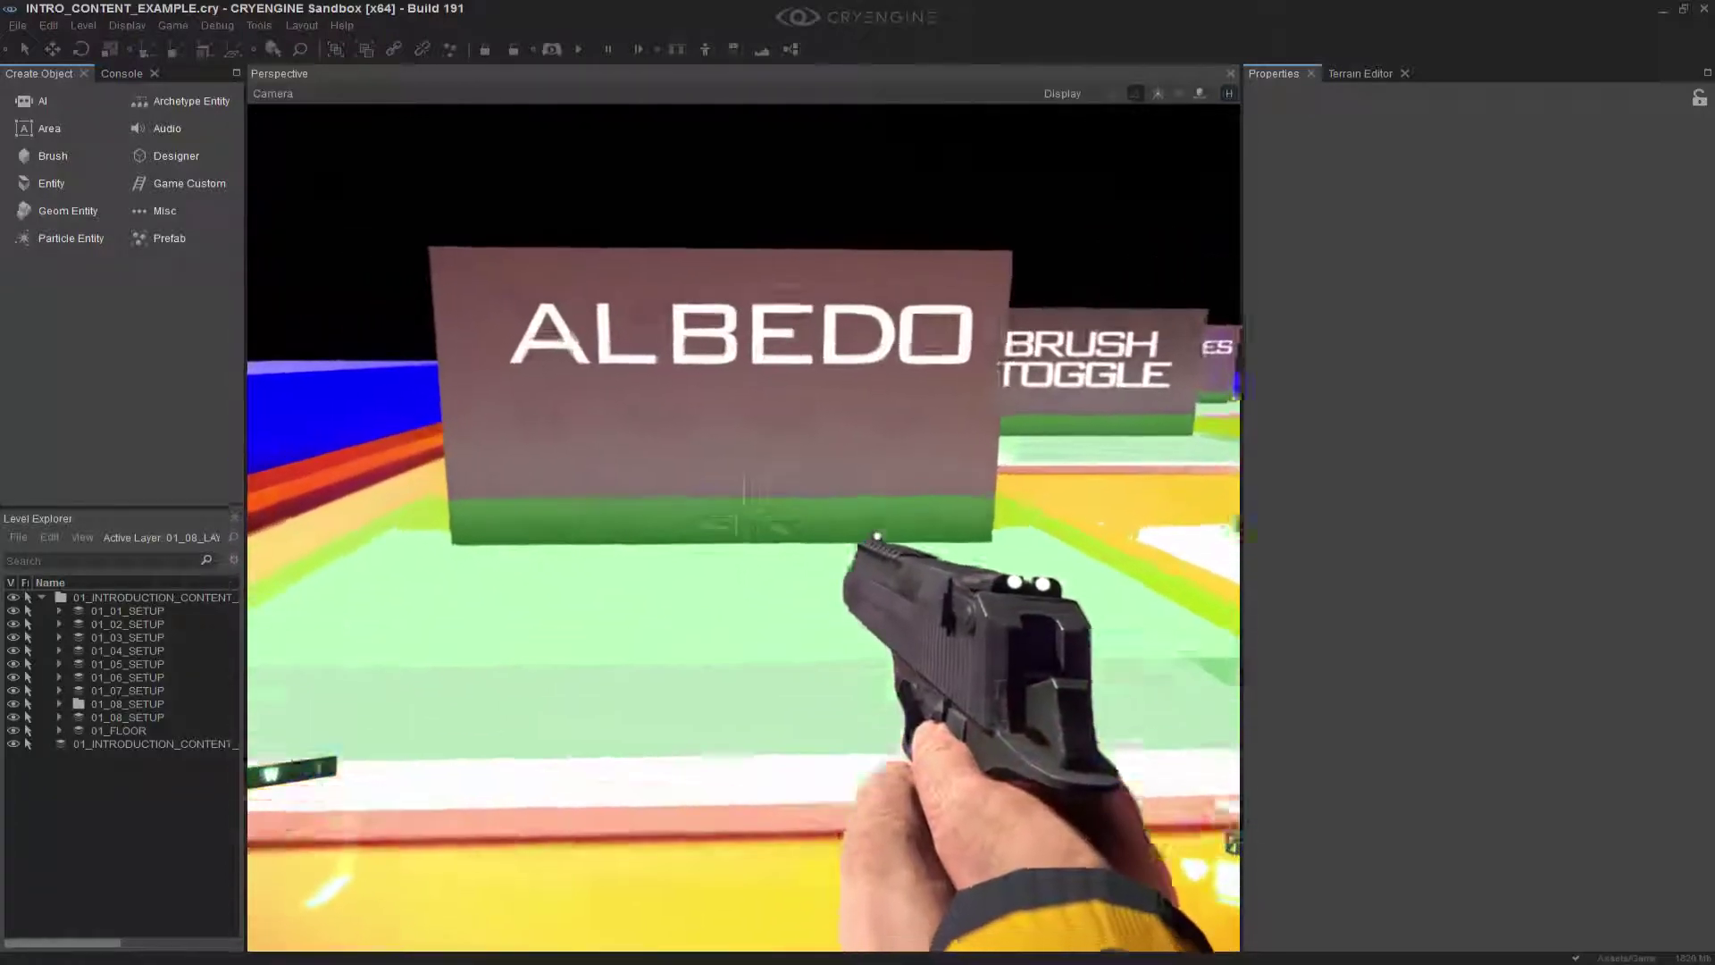
key("w")
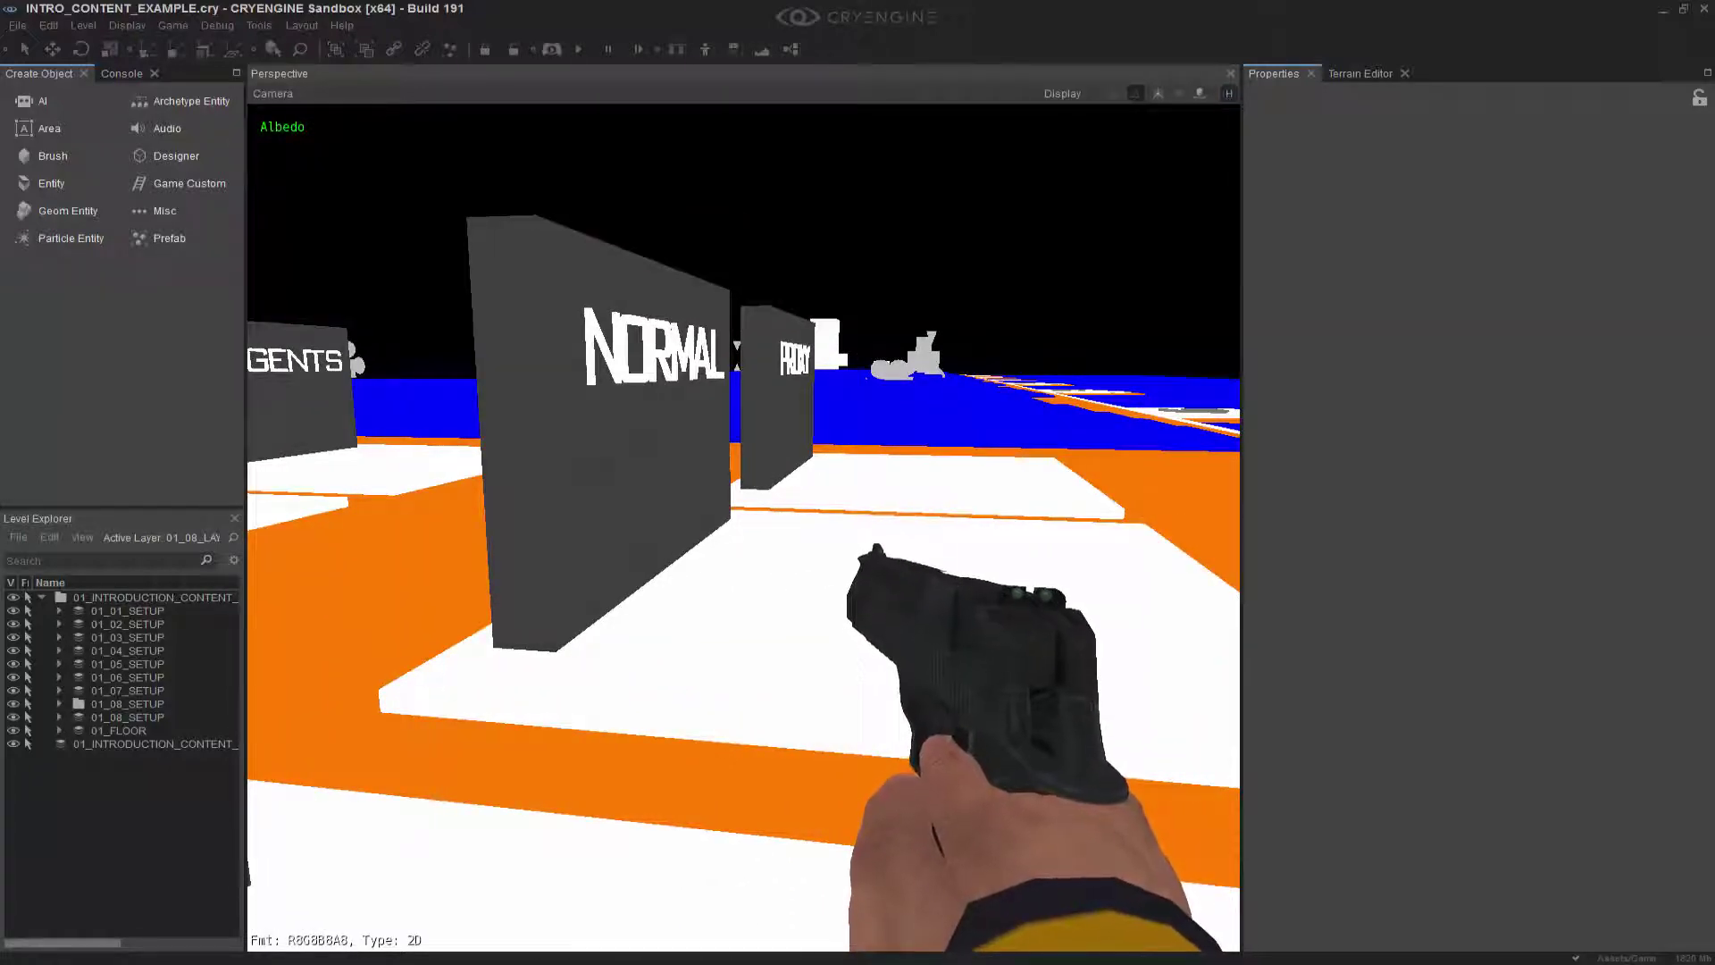
Step: Look around the level in the Albedo debug view, including the ALBEDO sign and neighbouring platforms, and step off the platform
key("w")
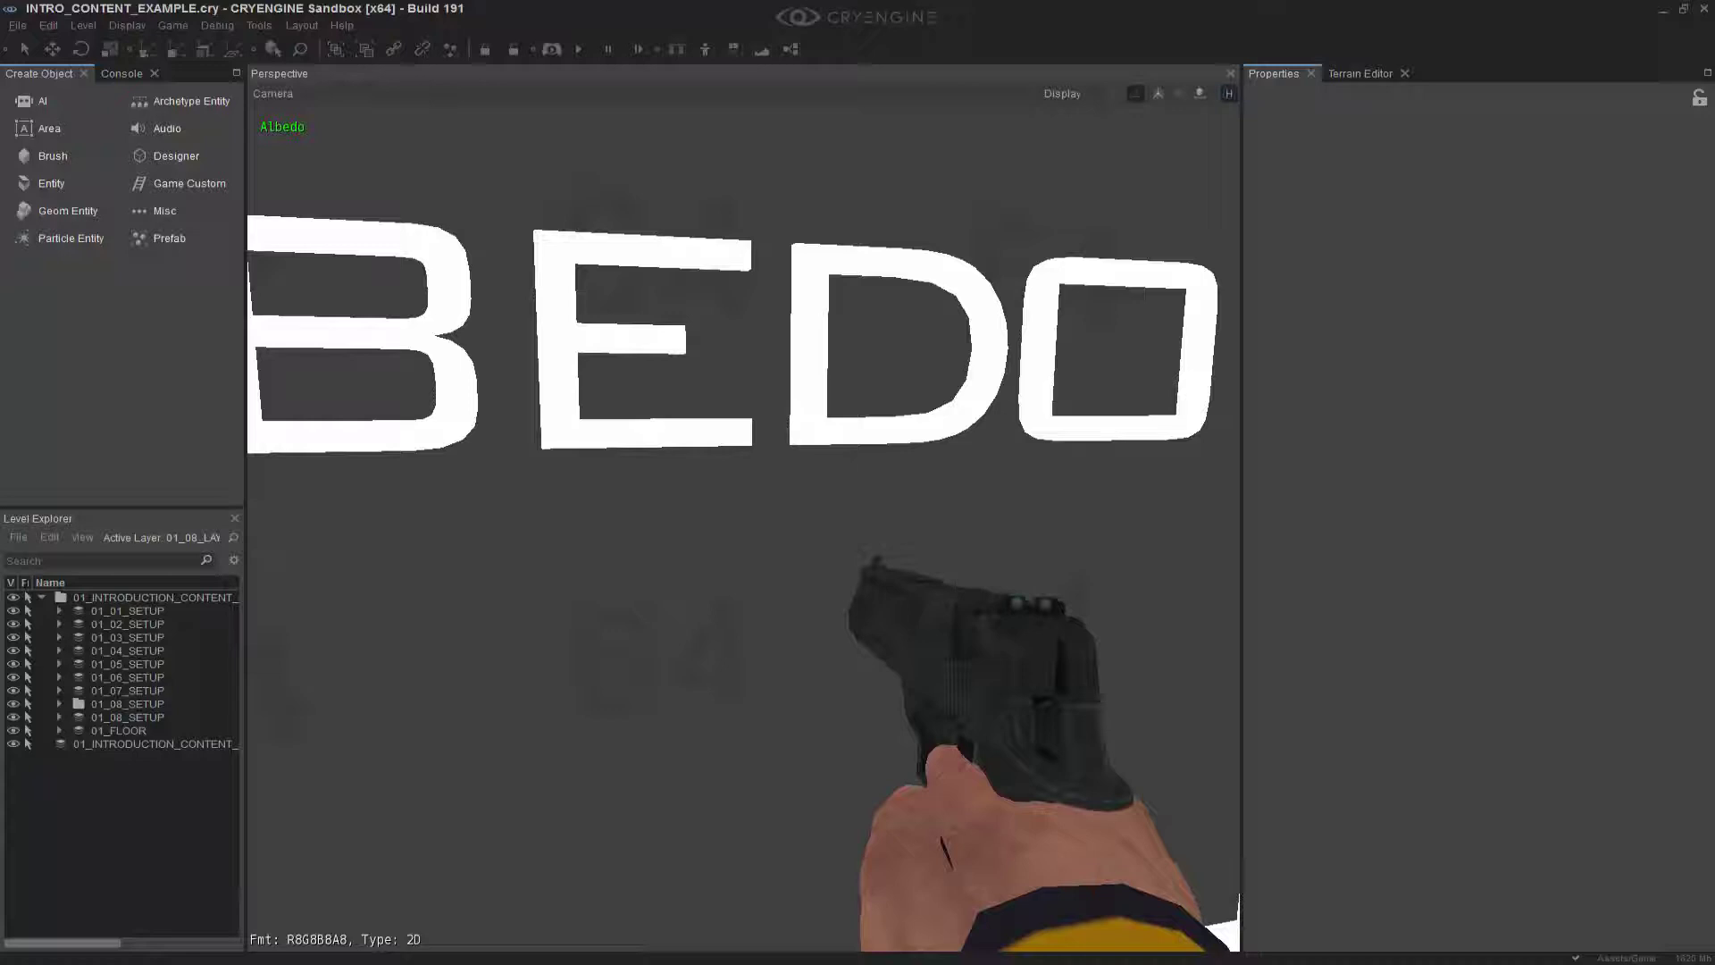
key("w")
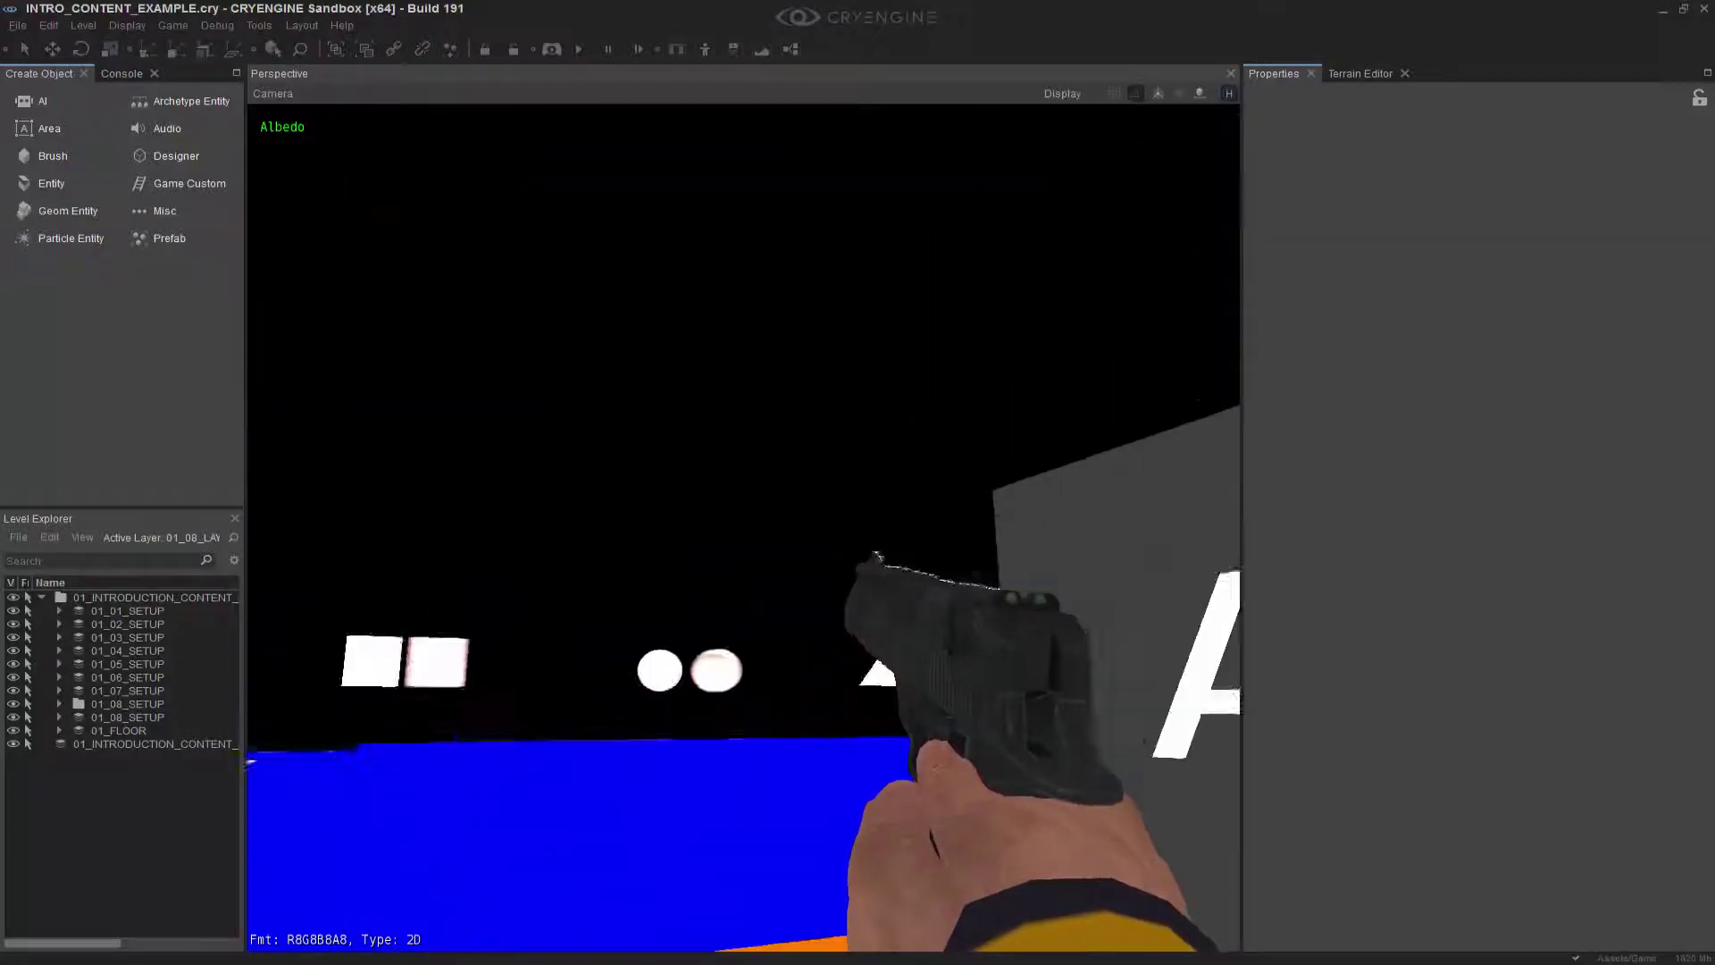
key("w")
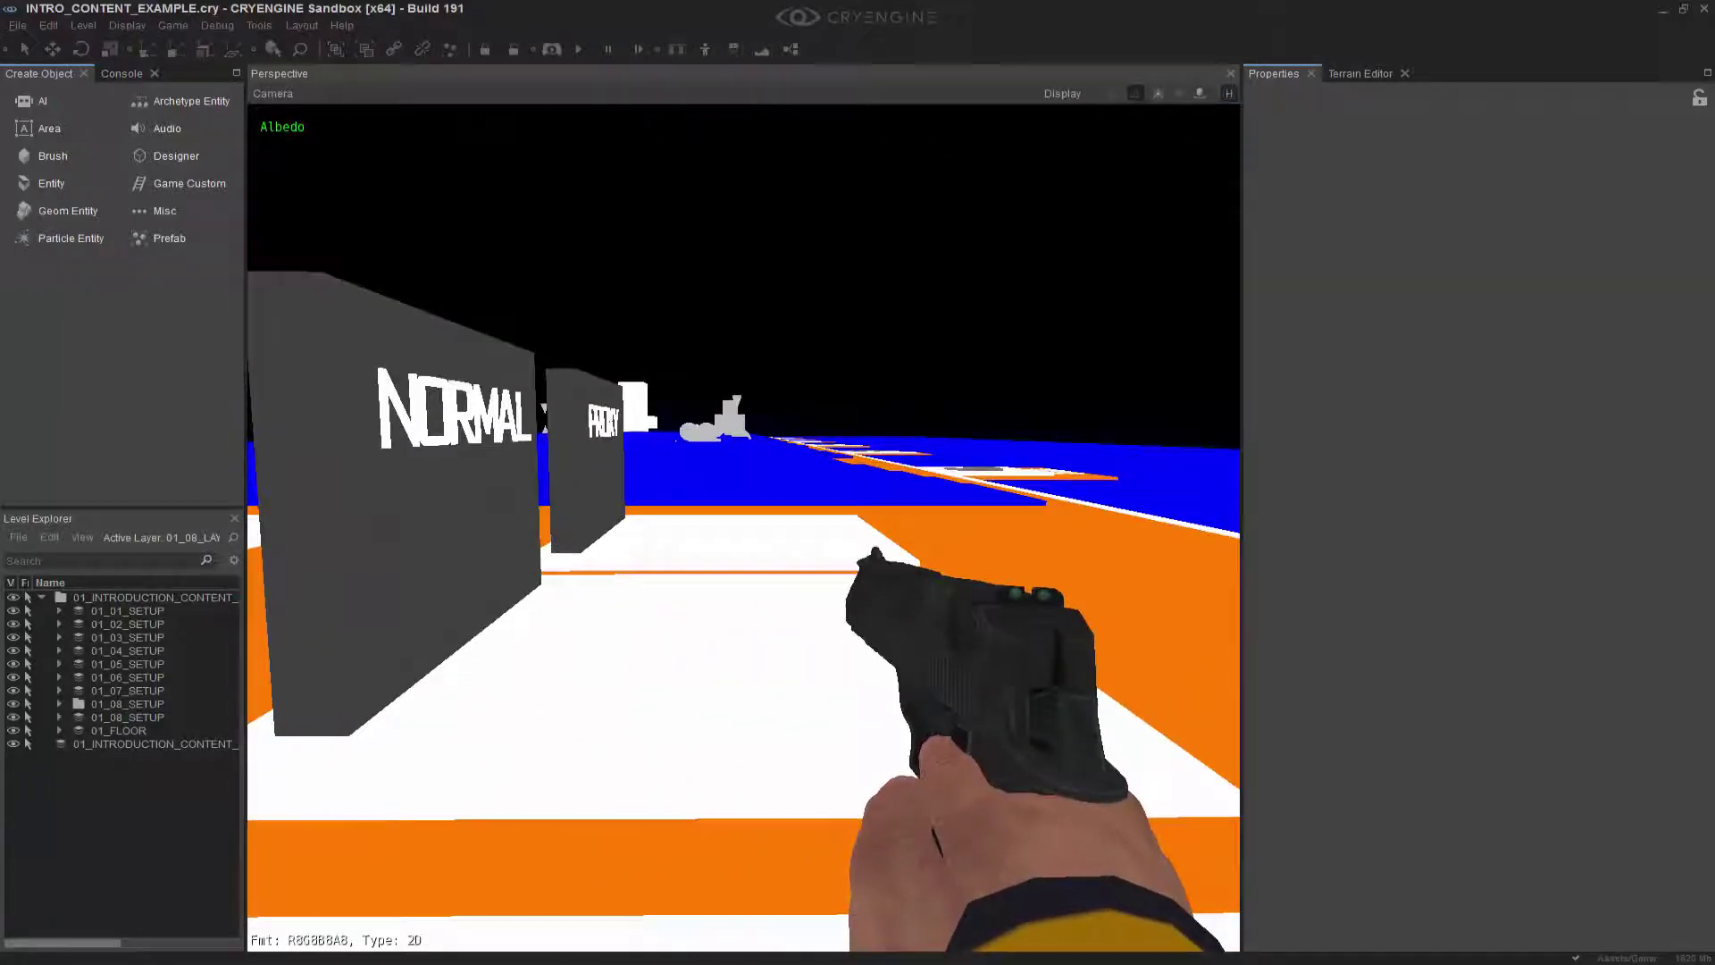
key("w")
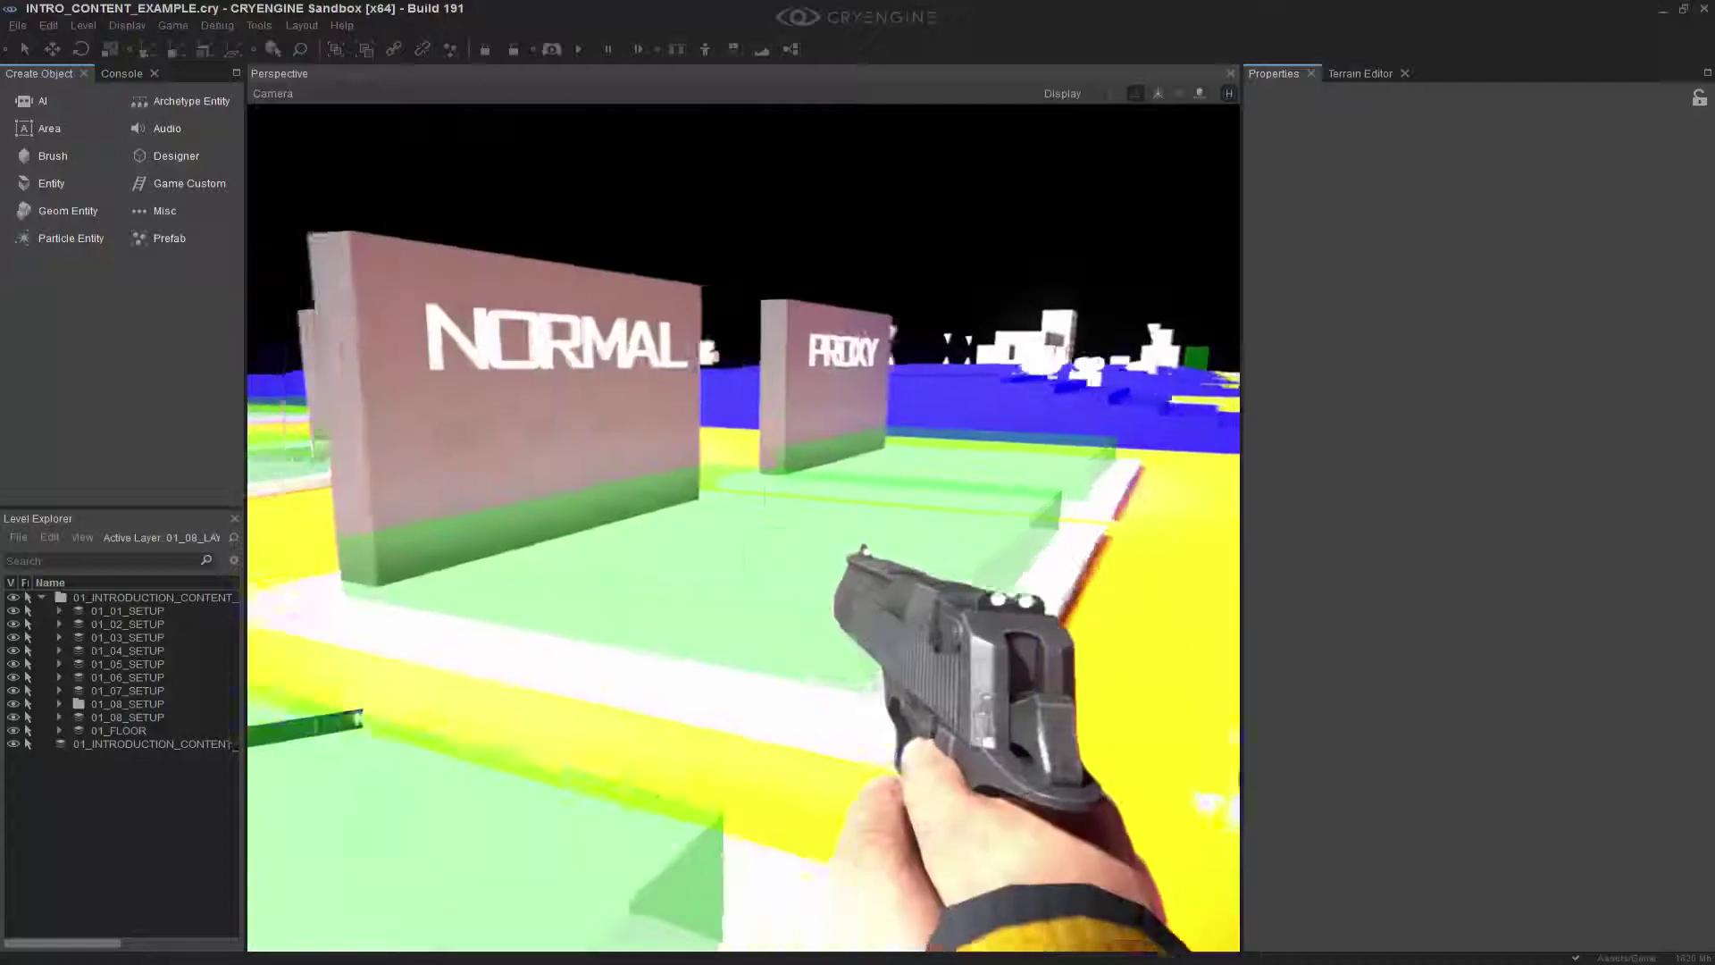
Step: Walk across to the NORMAL platform and step onto it to activate the Normals debug view
key("d")
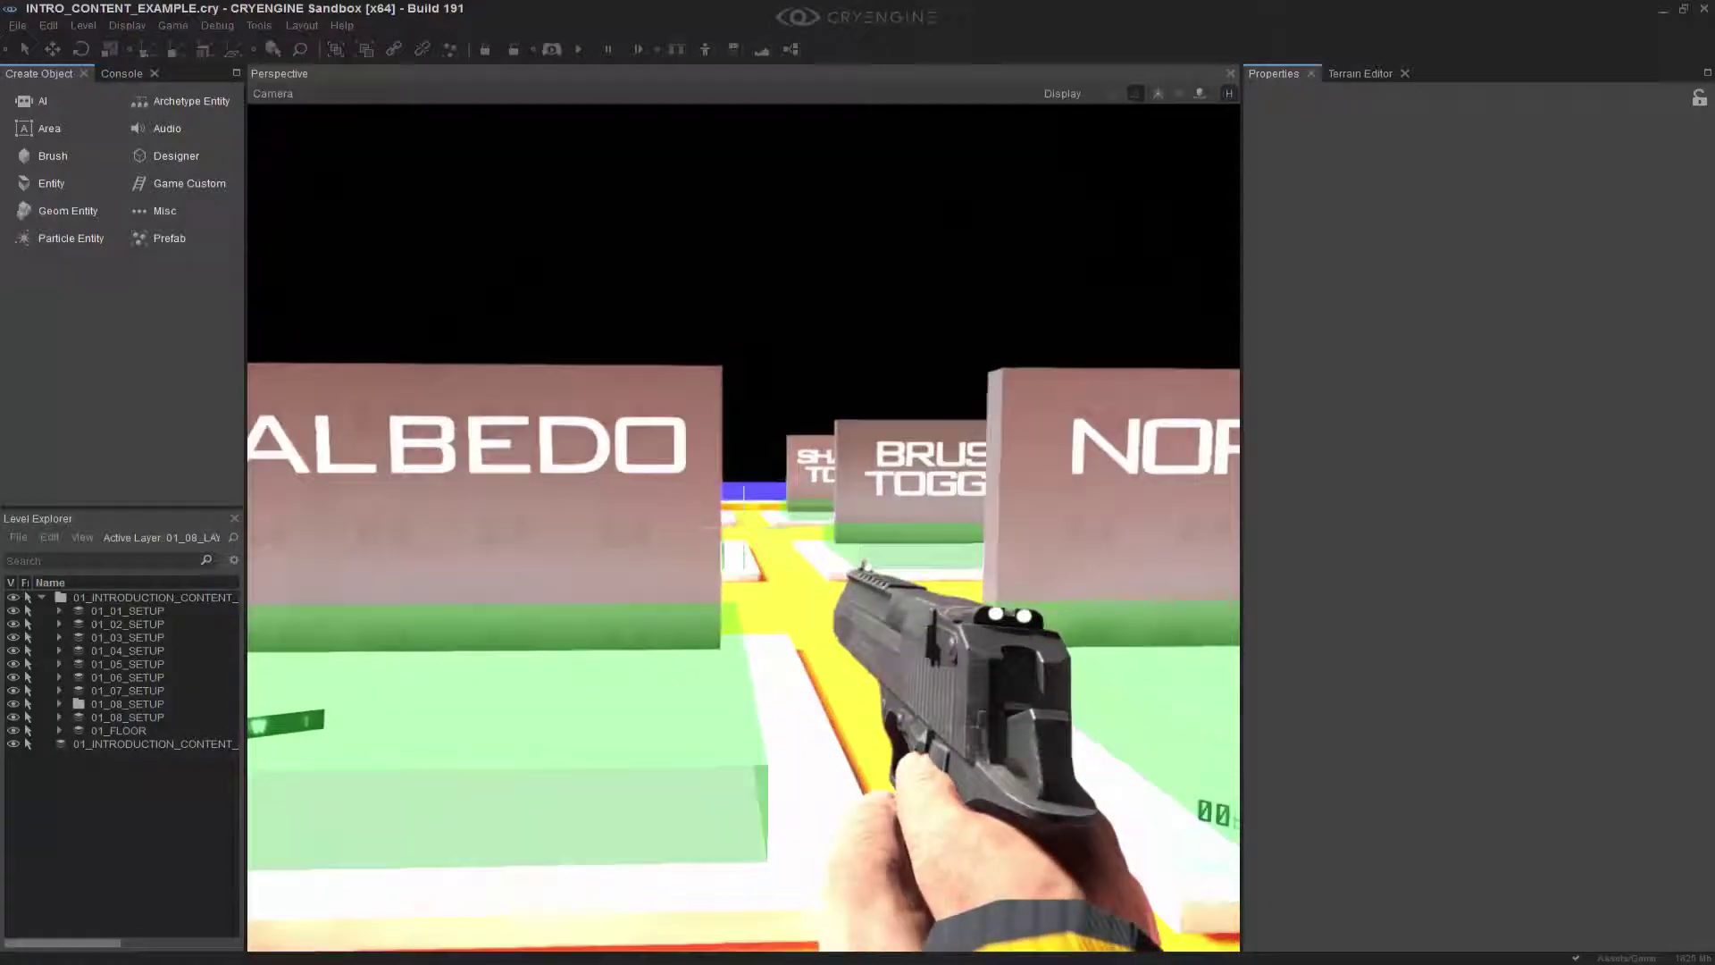
key("w")
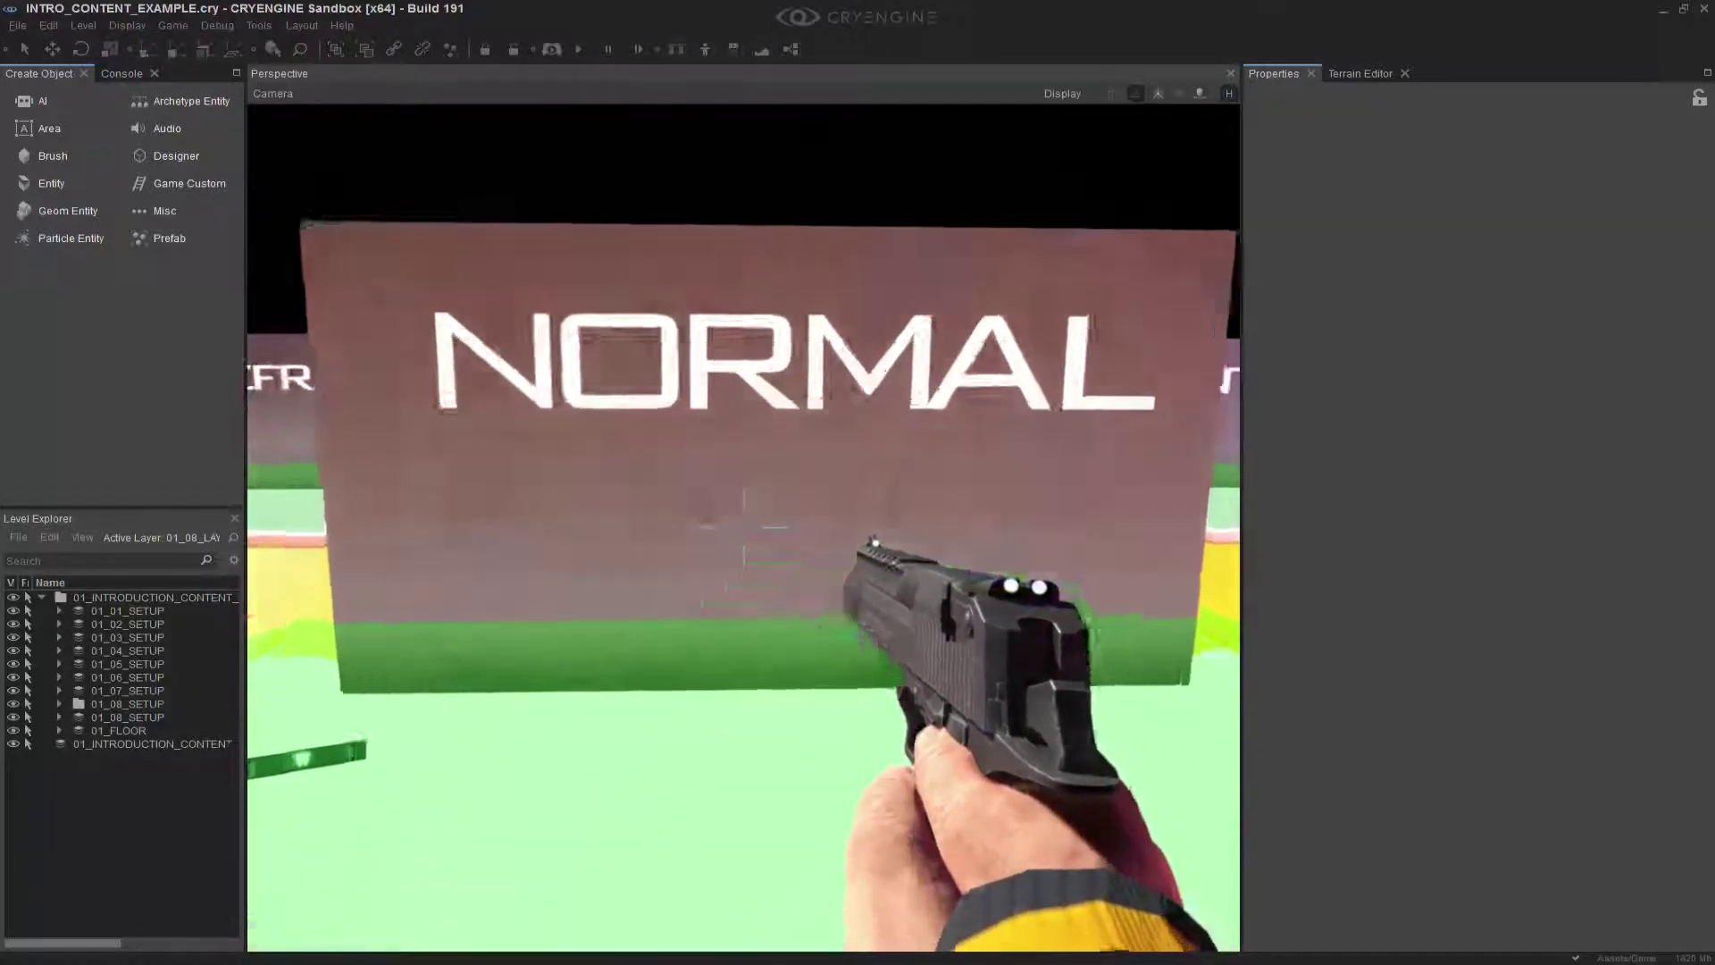
key("s")
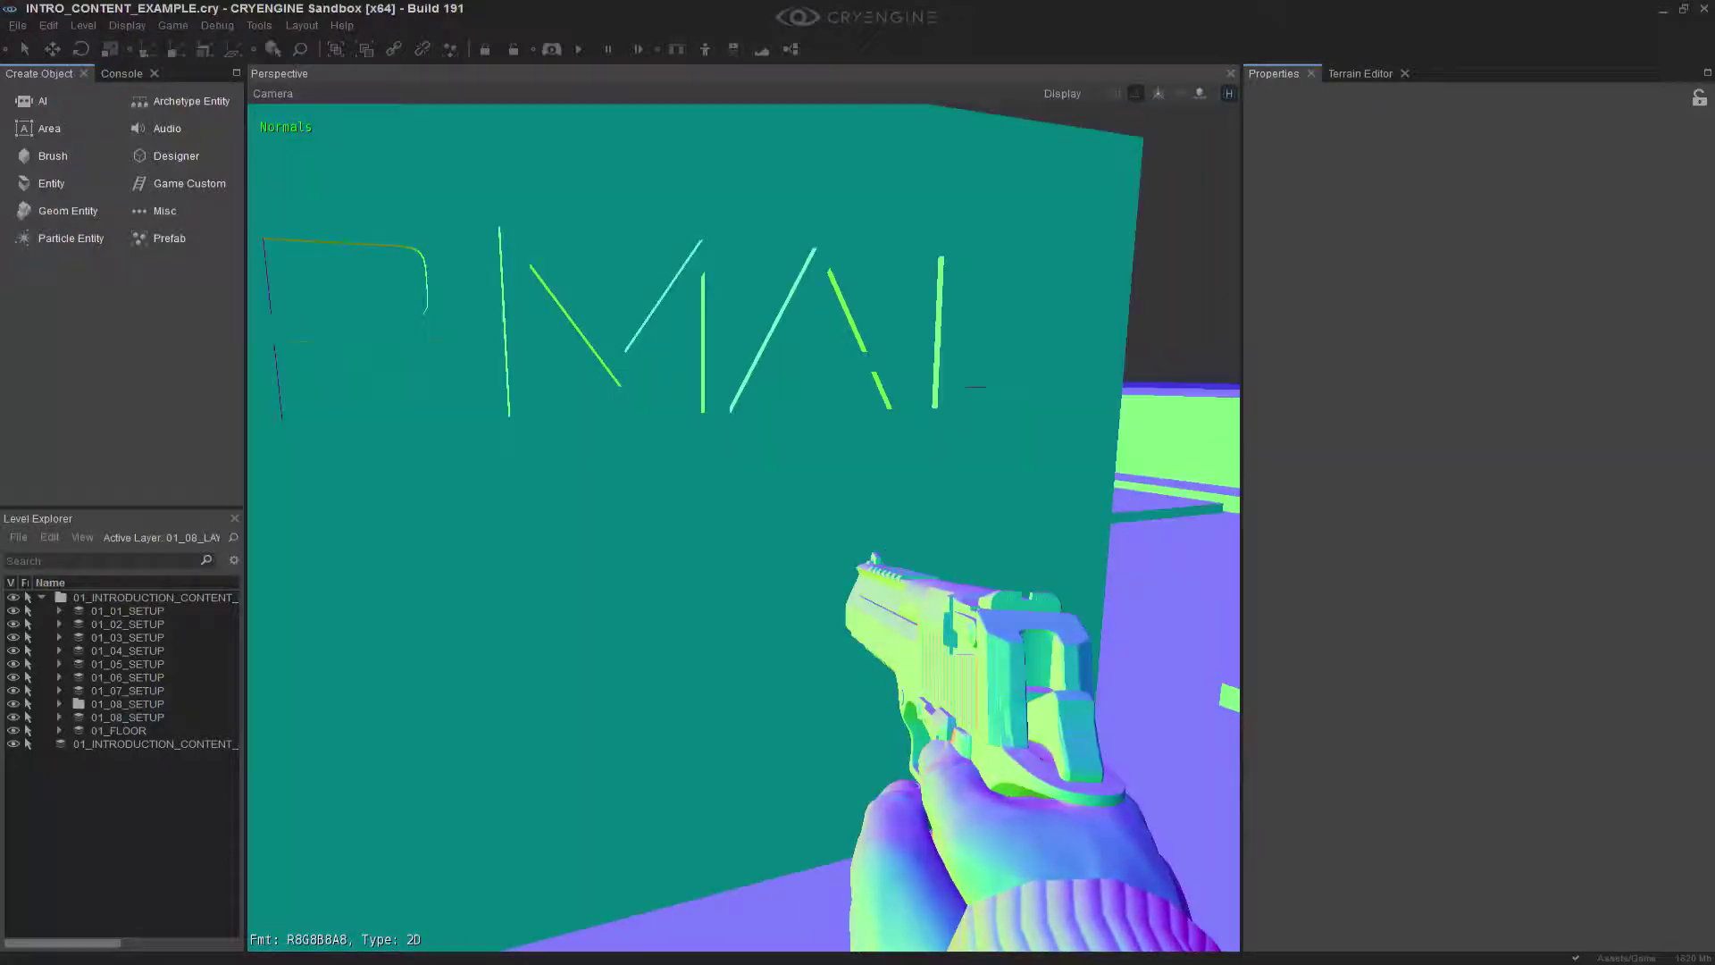
Step: Examine the NORMAL sign's lettering, the weapon and the surroundings in the Normals debug view
key("d")
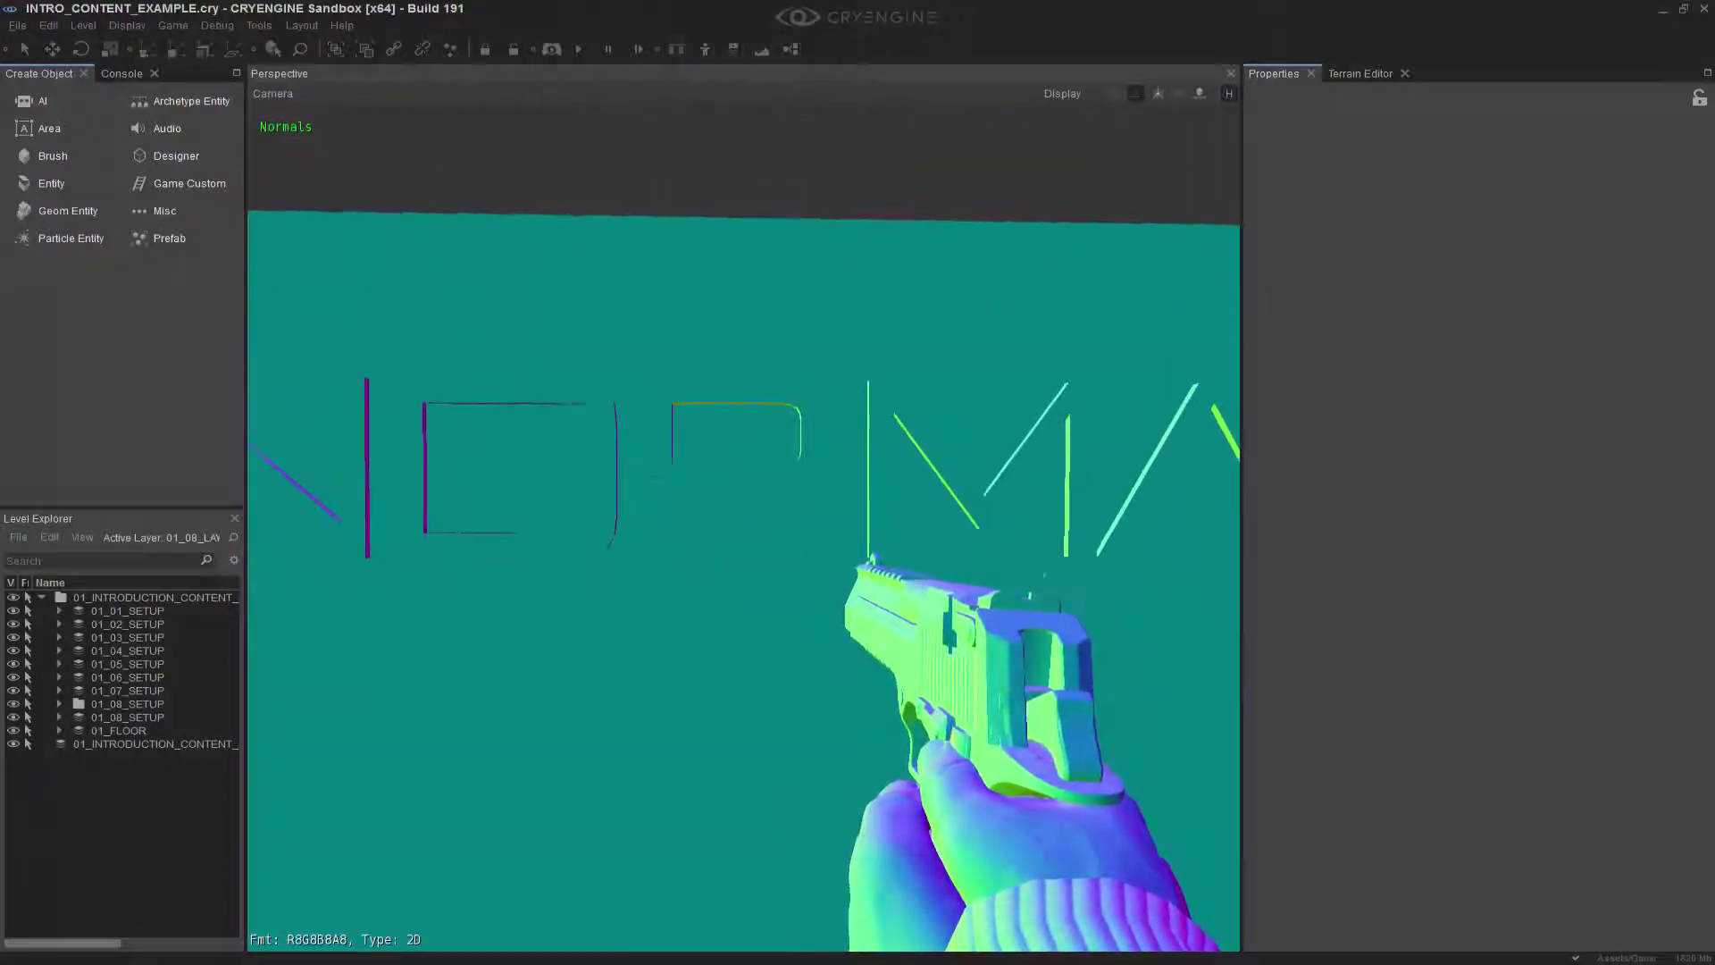
key("a")
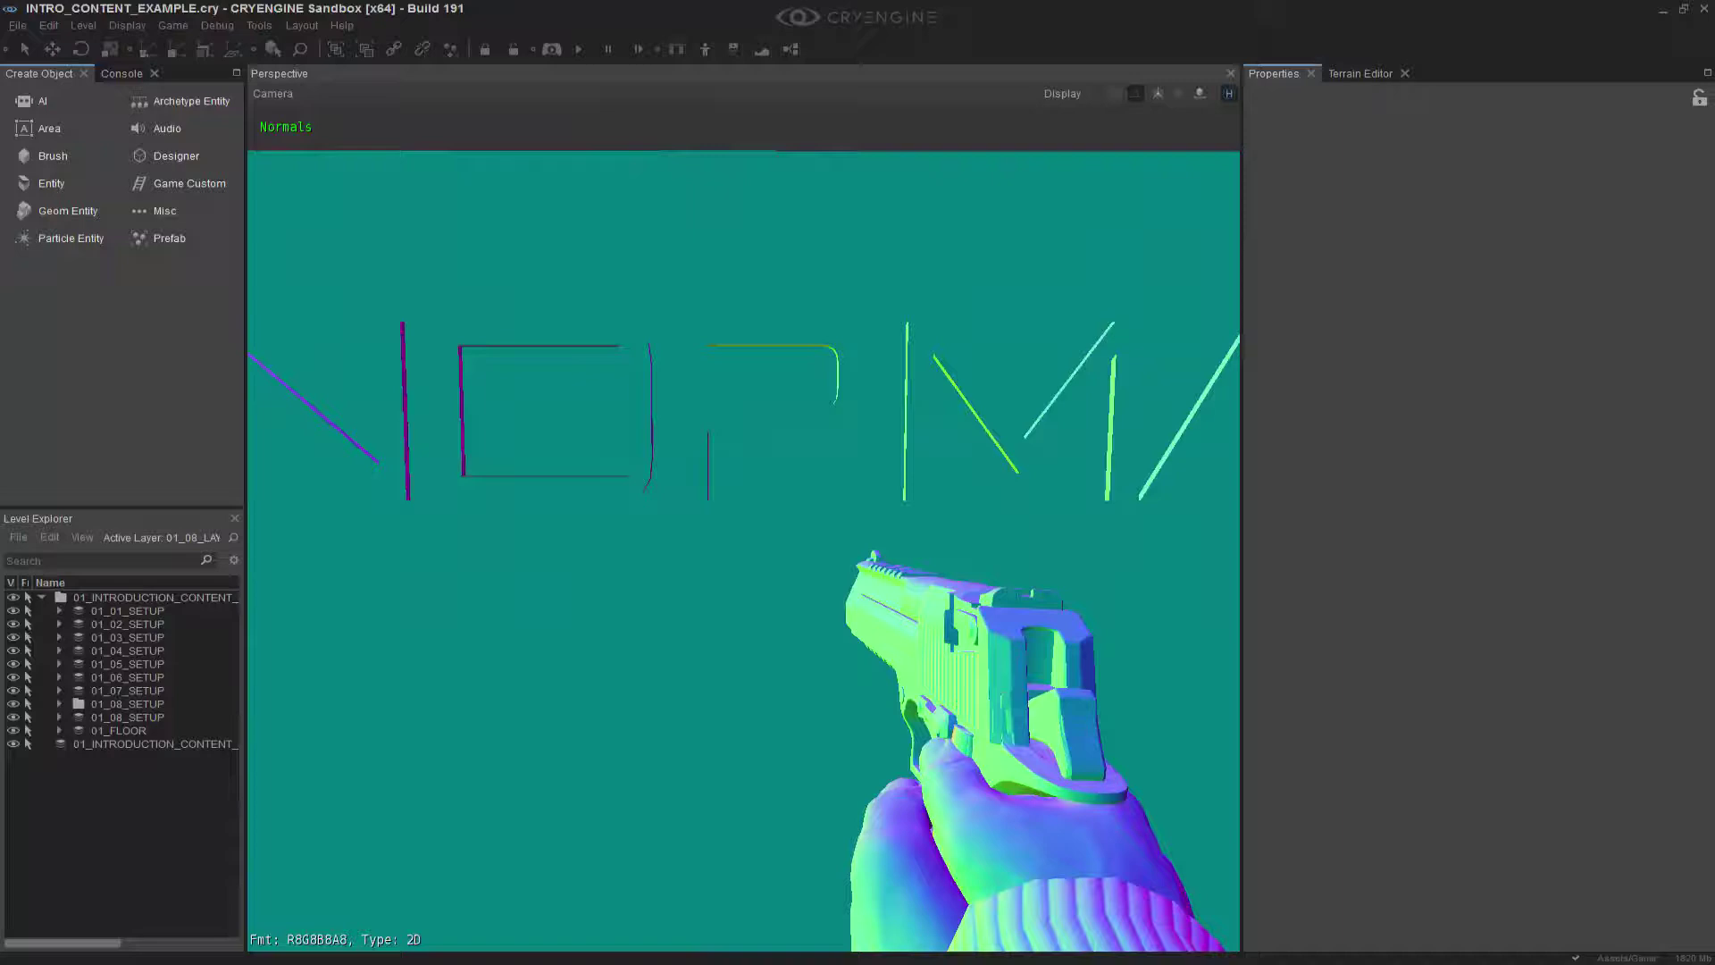
key("space")
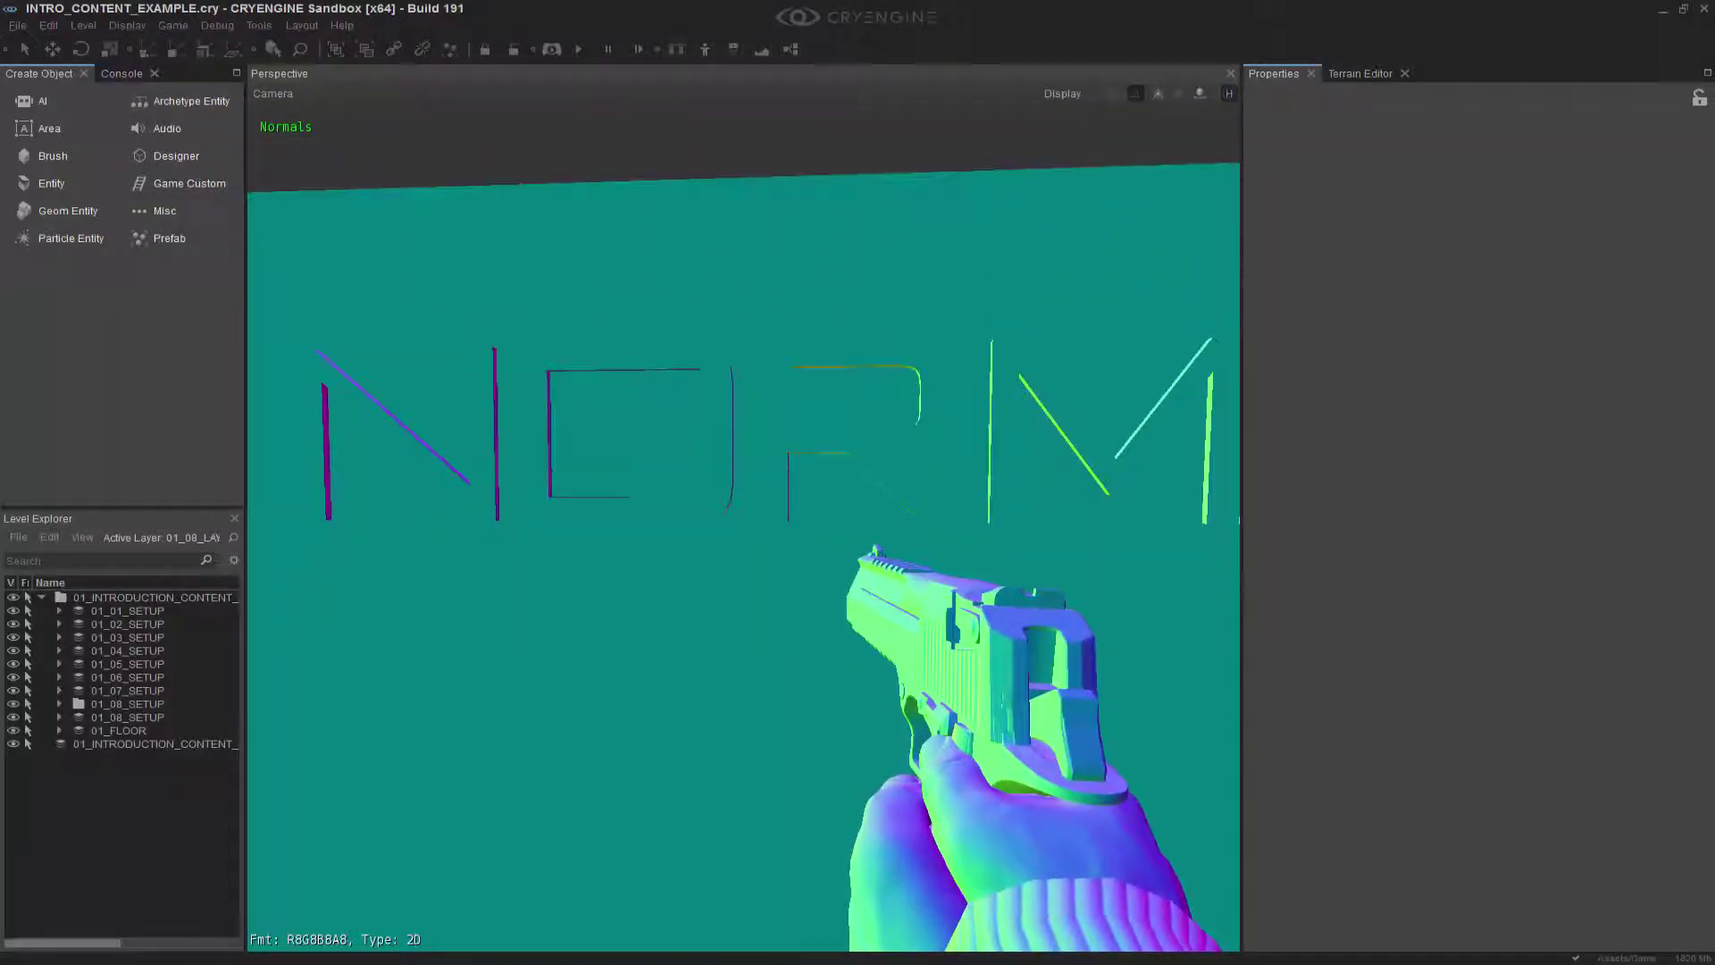
key("space")
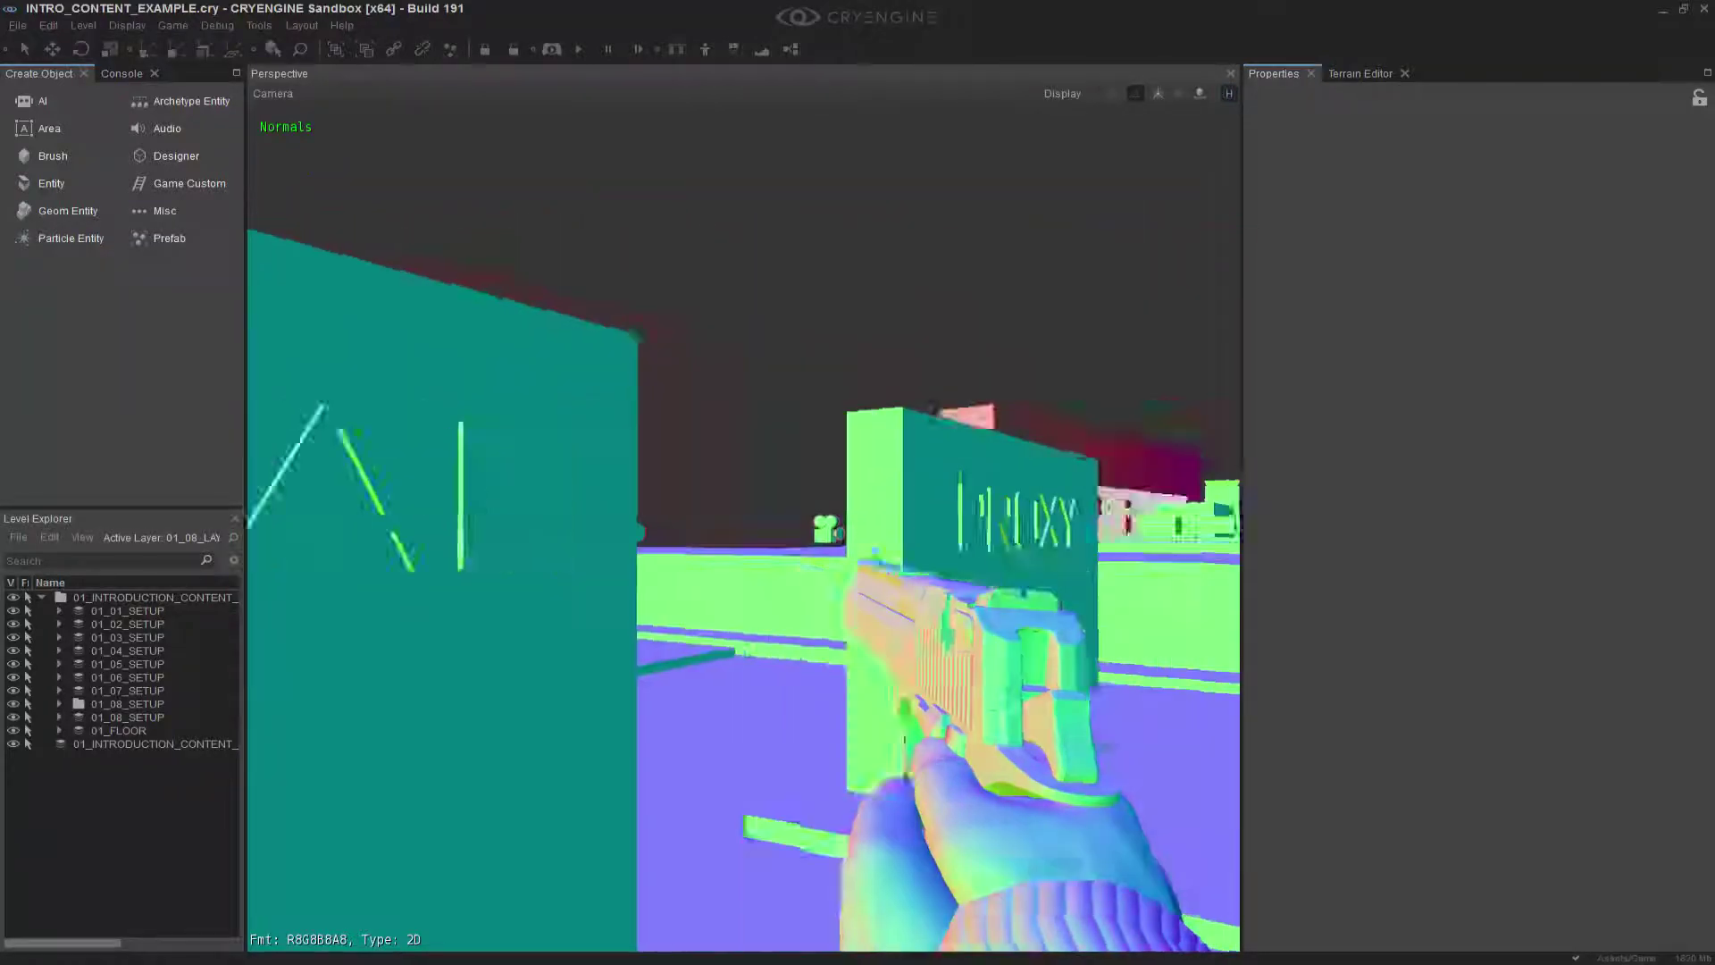
Step: Leave the NORMAL platform and walk onto the PROXY platform to activate the proxy view
key("w")
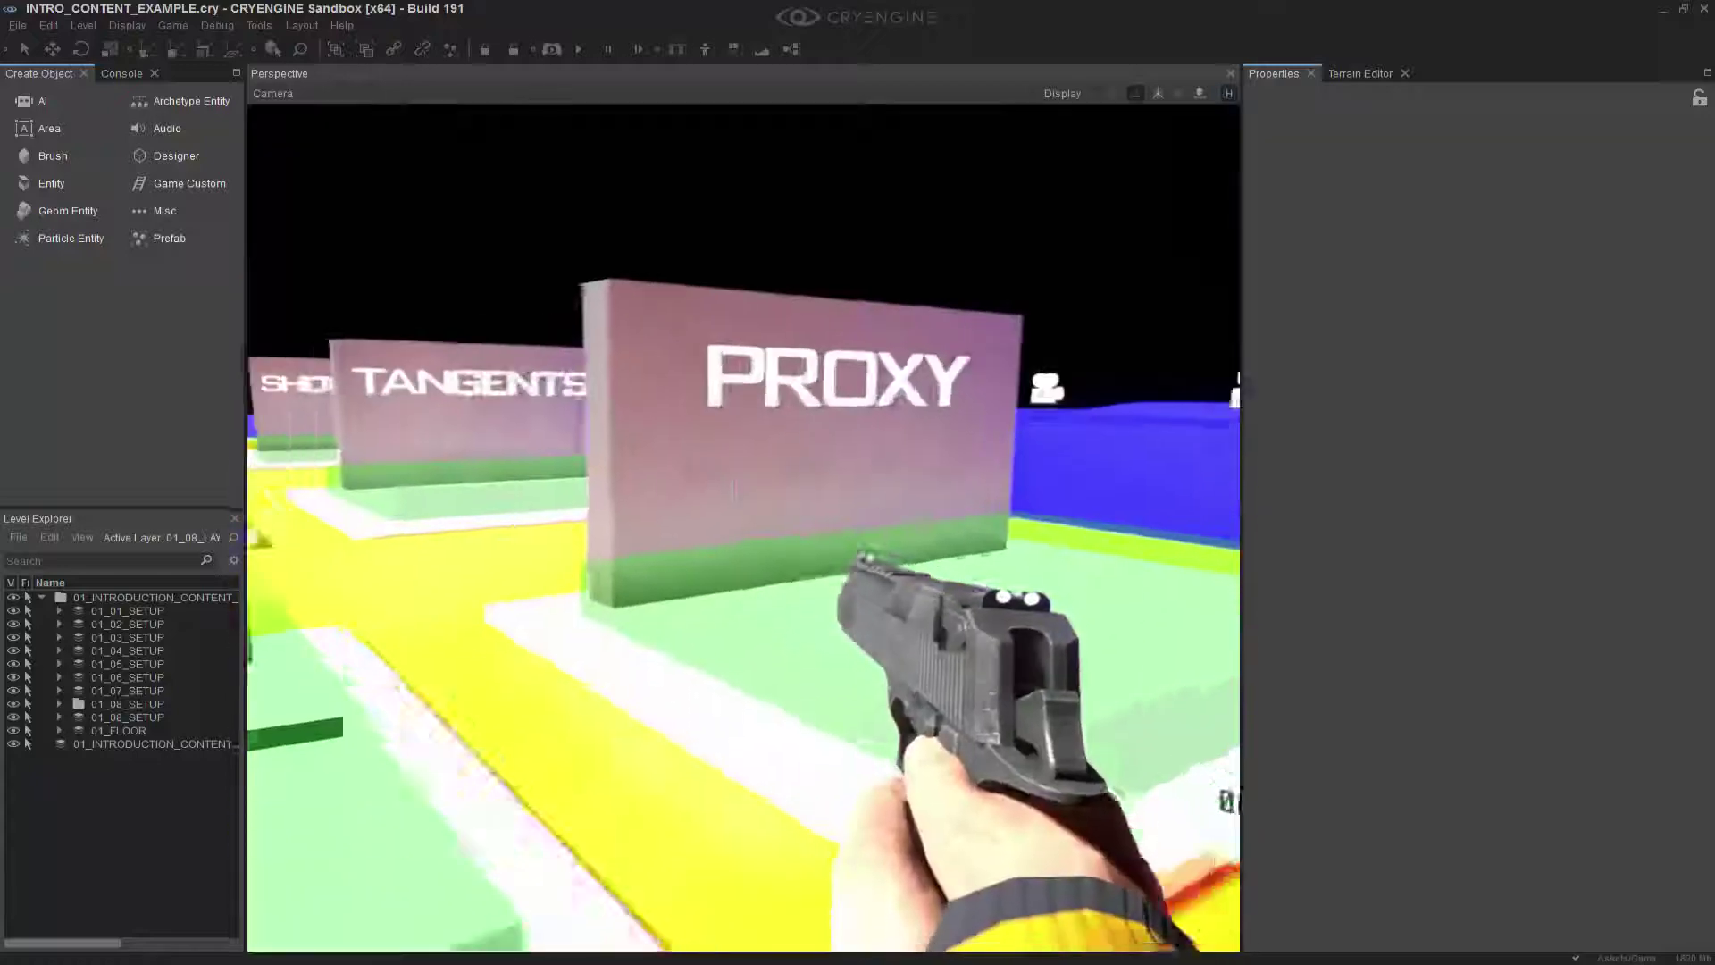
key("w")
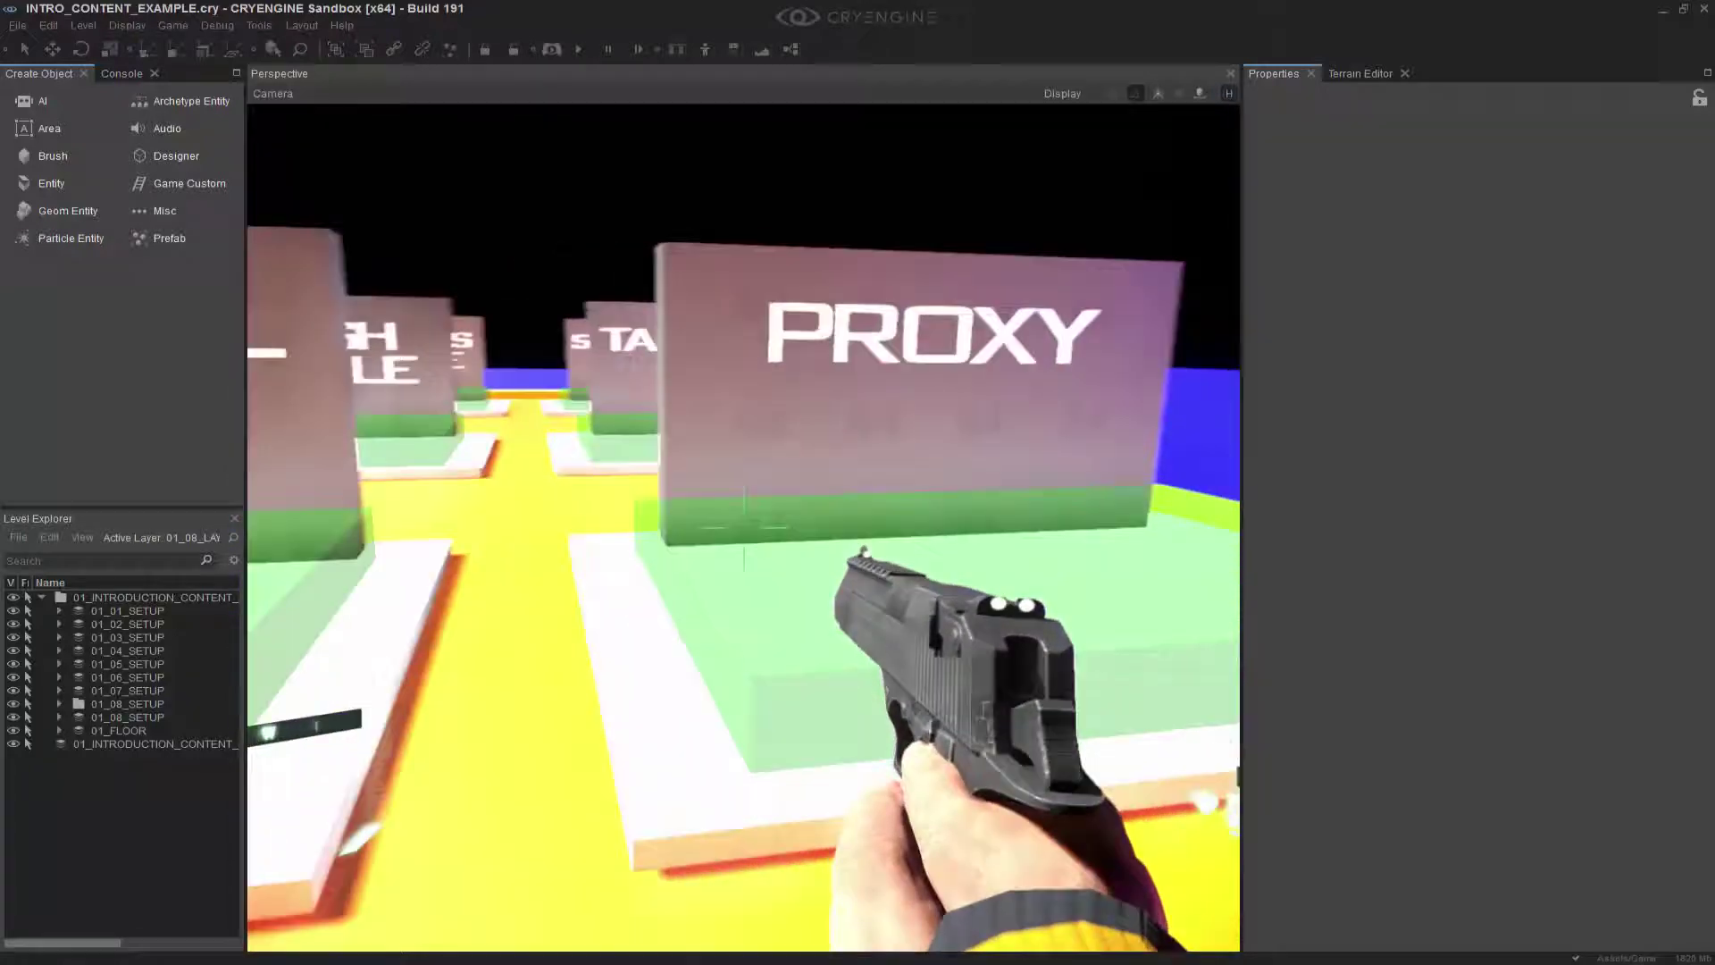
key("s")
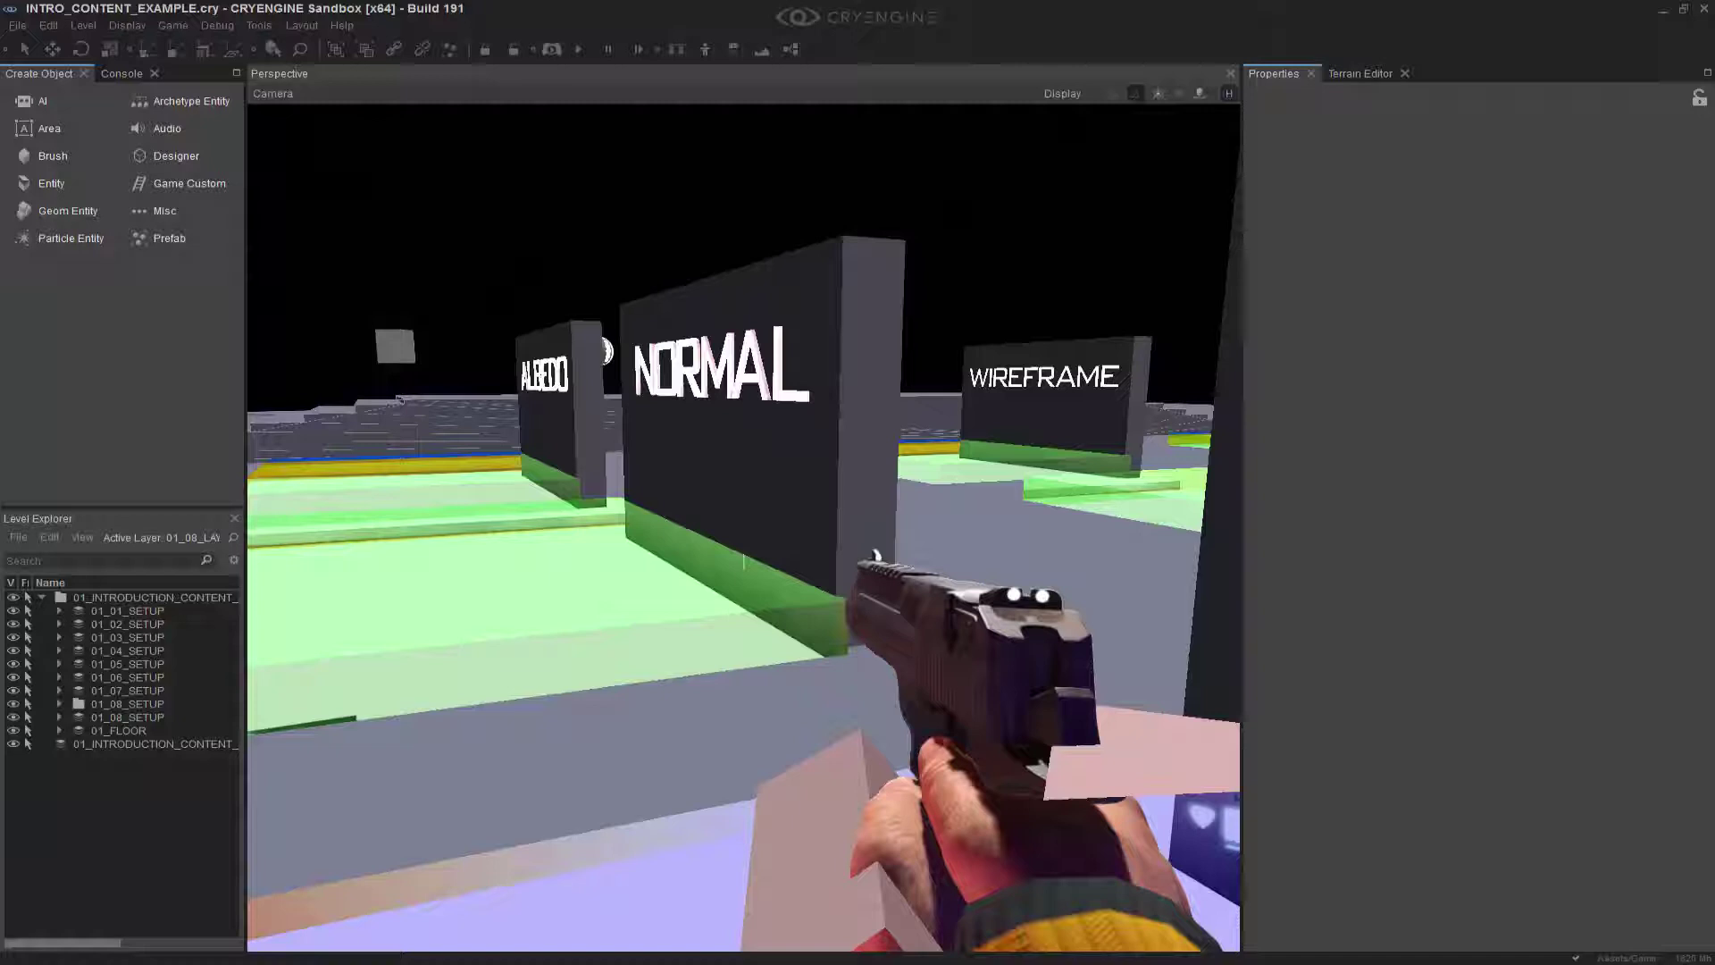
Step: Examine the physics proxies of the signs, floor steps and distant objects from the PROXY platform
key("w")
key("w")
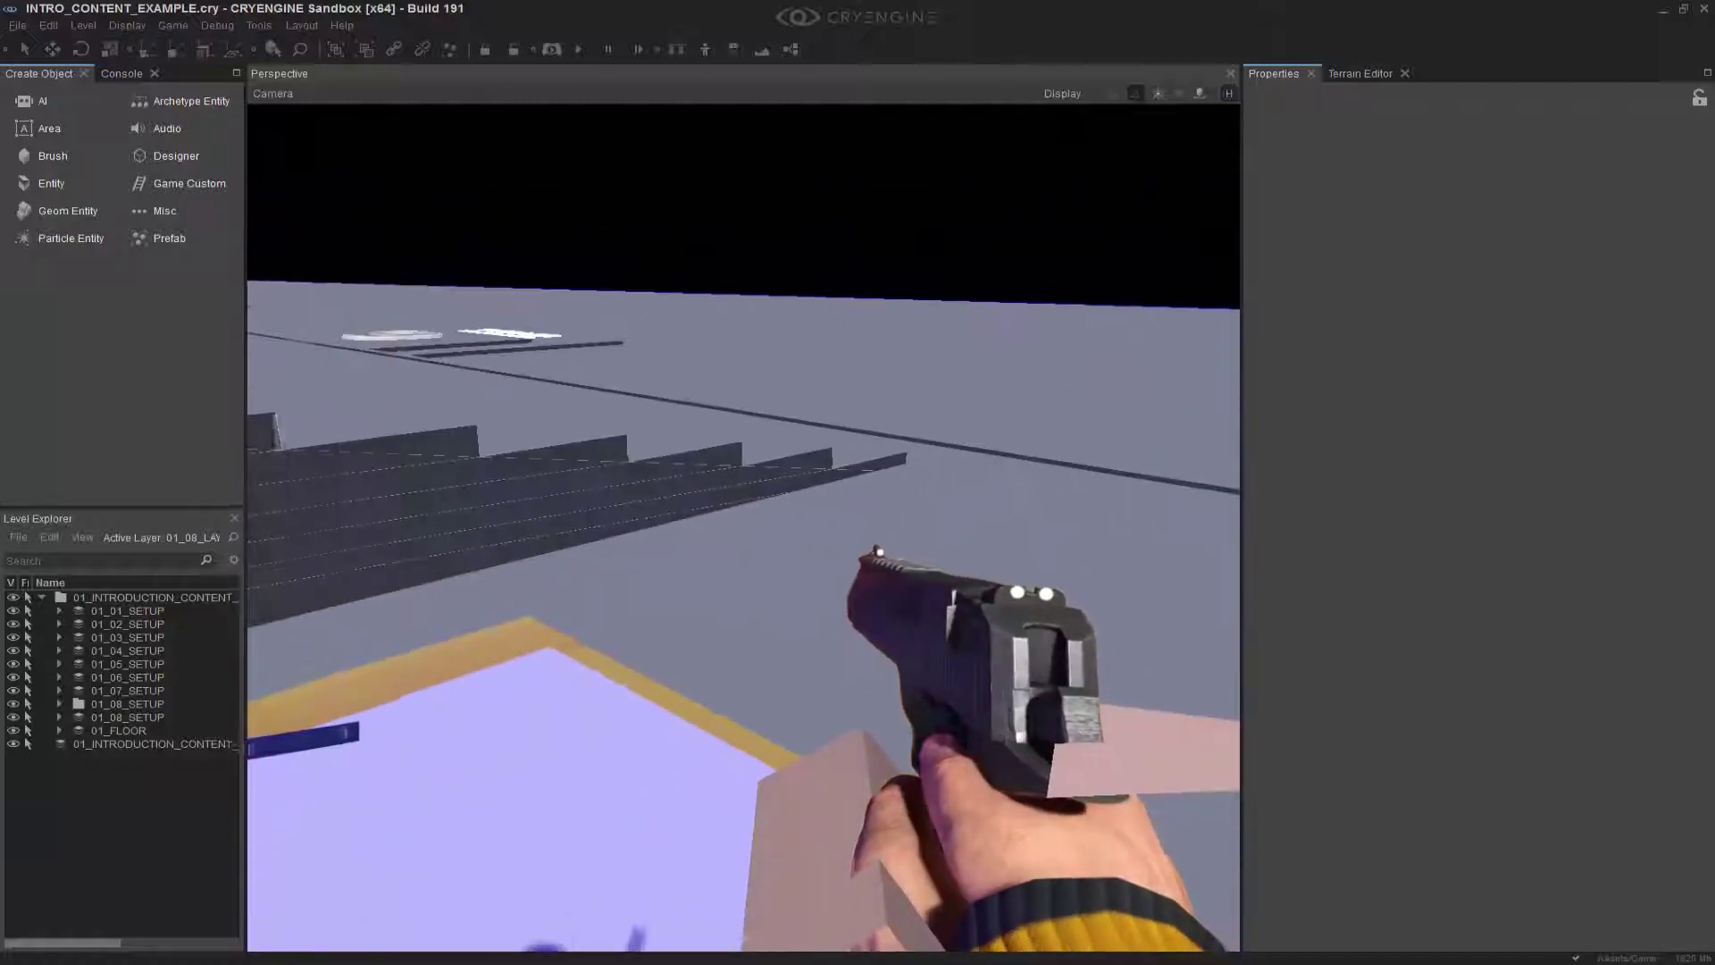
key("w")
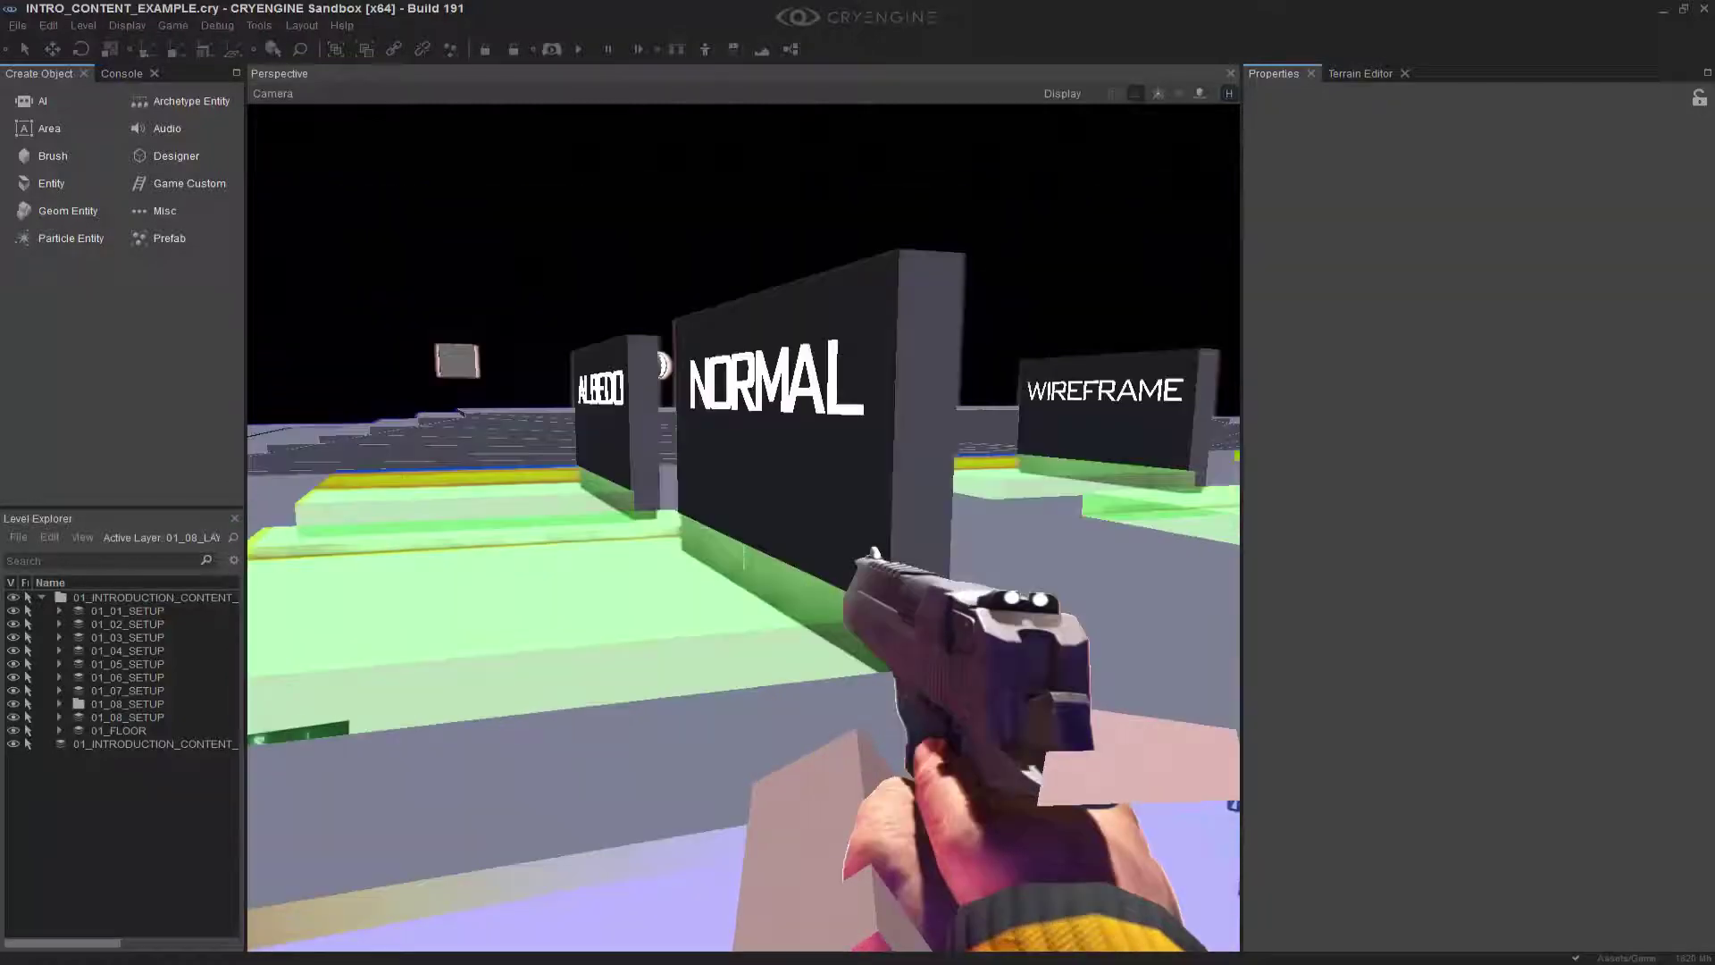
key("w")
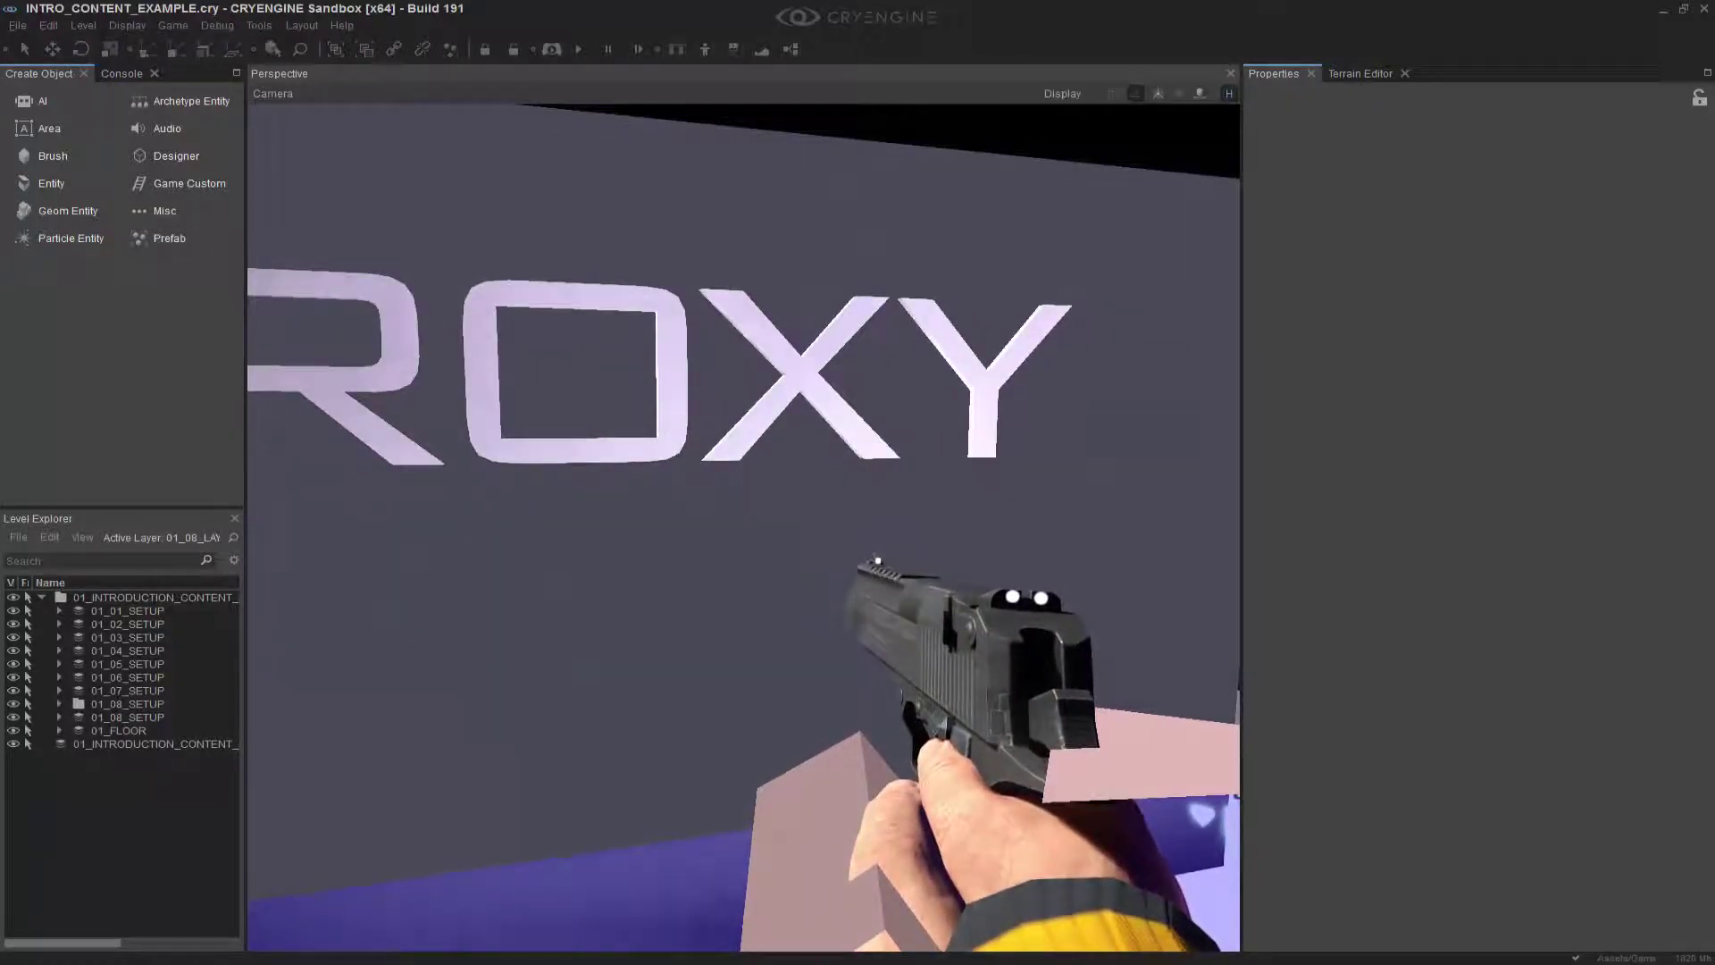
key("w")
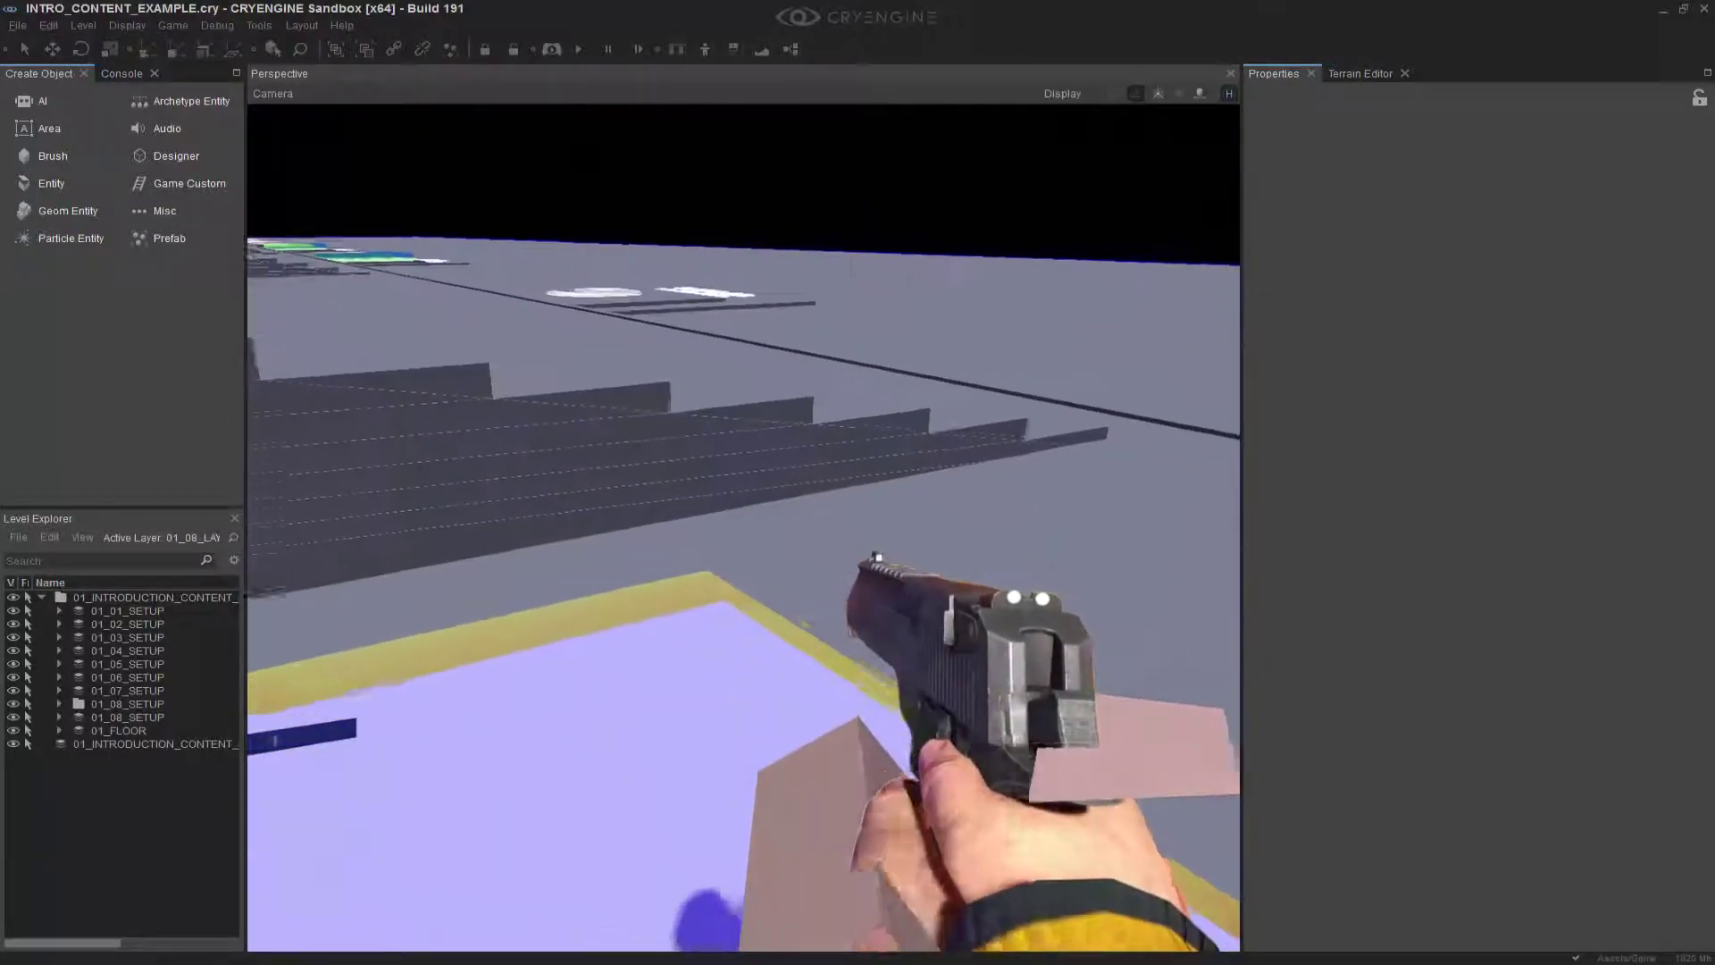
key("w")
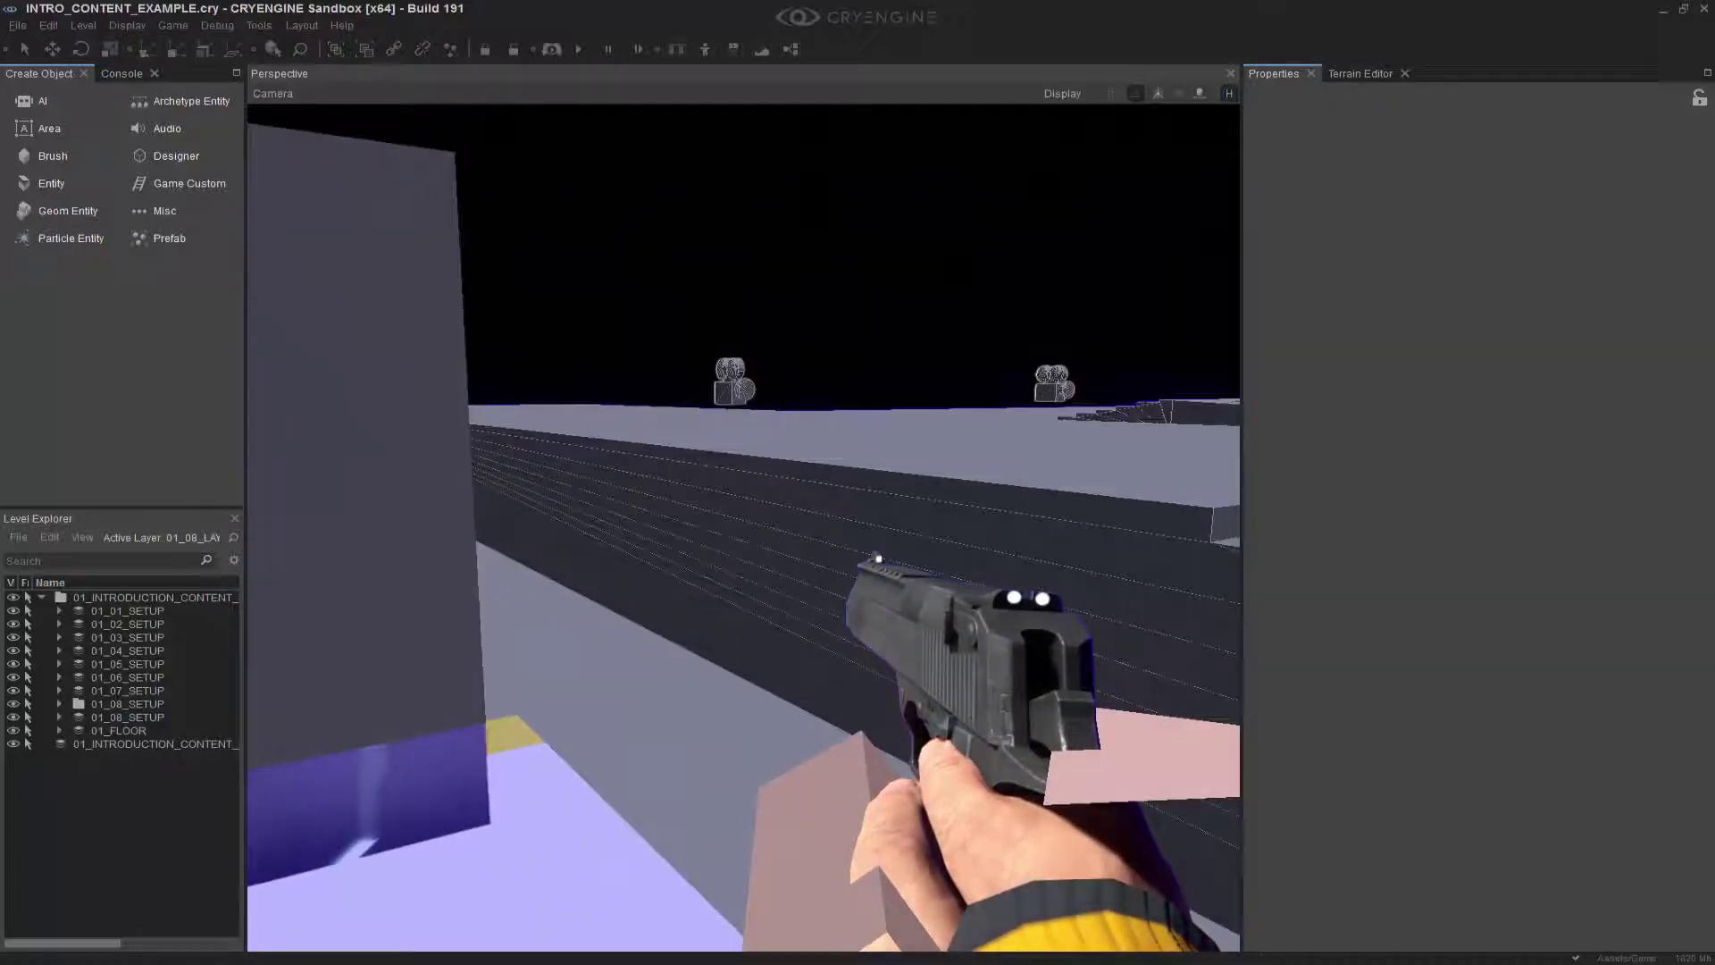
key("w")
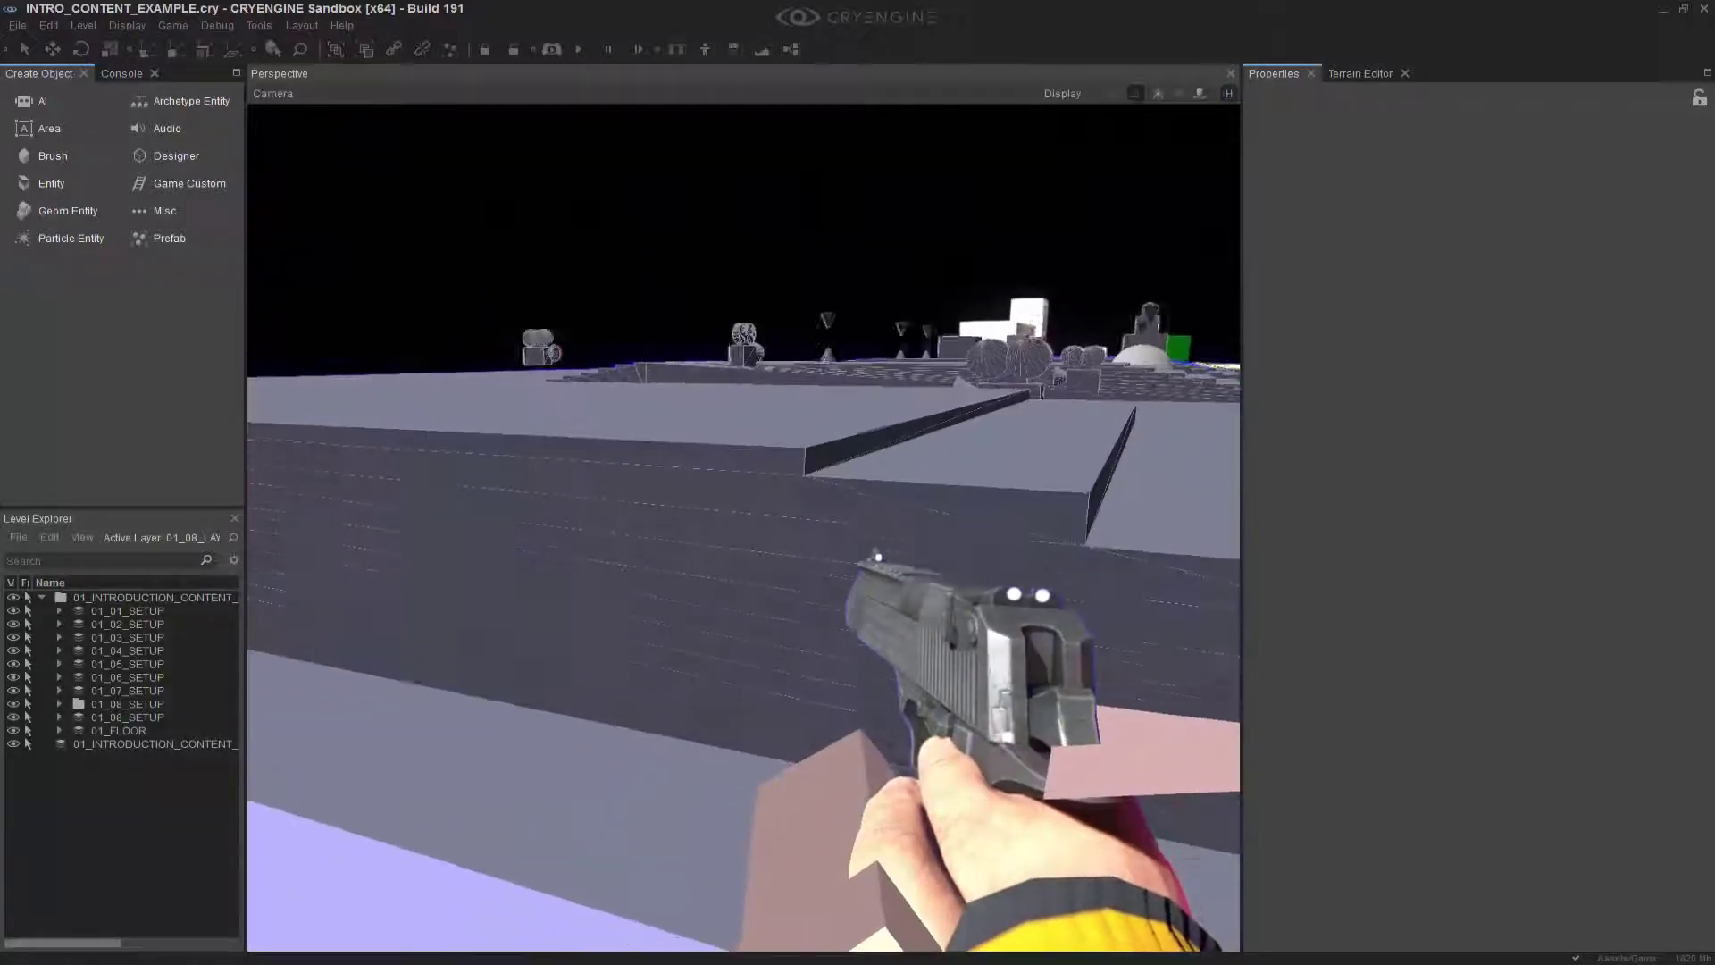
key("a")
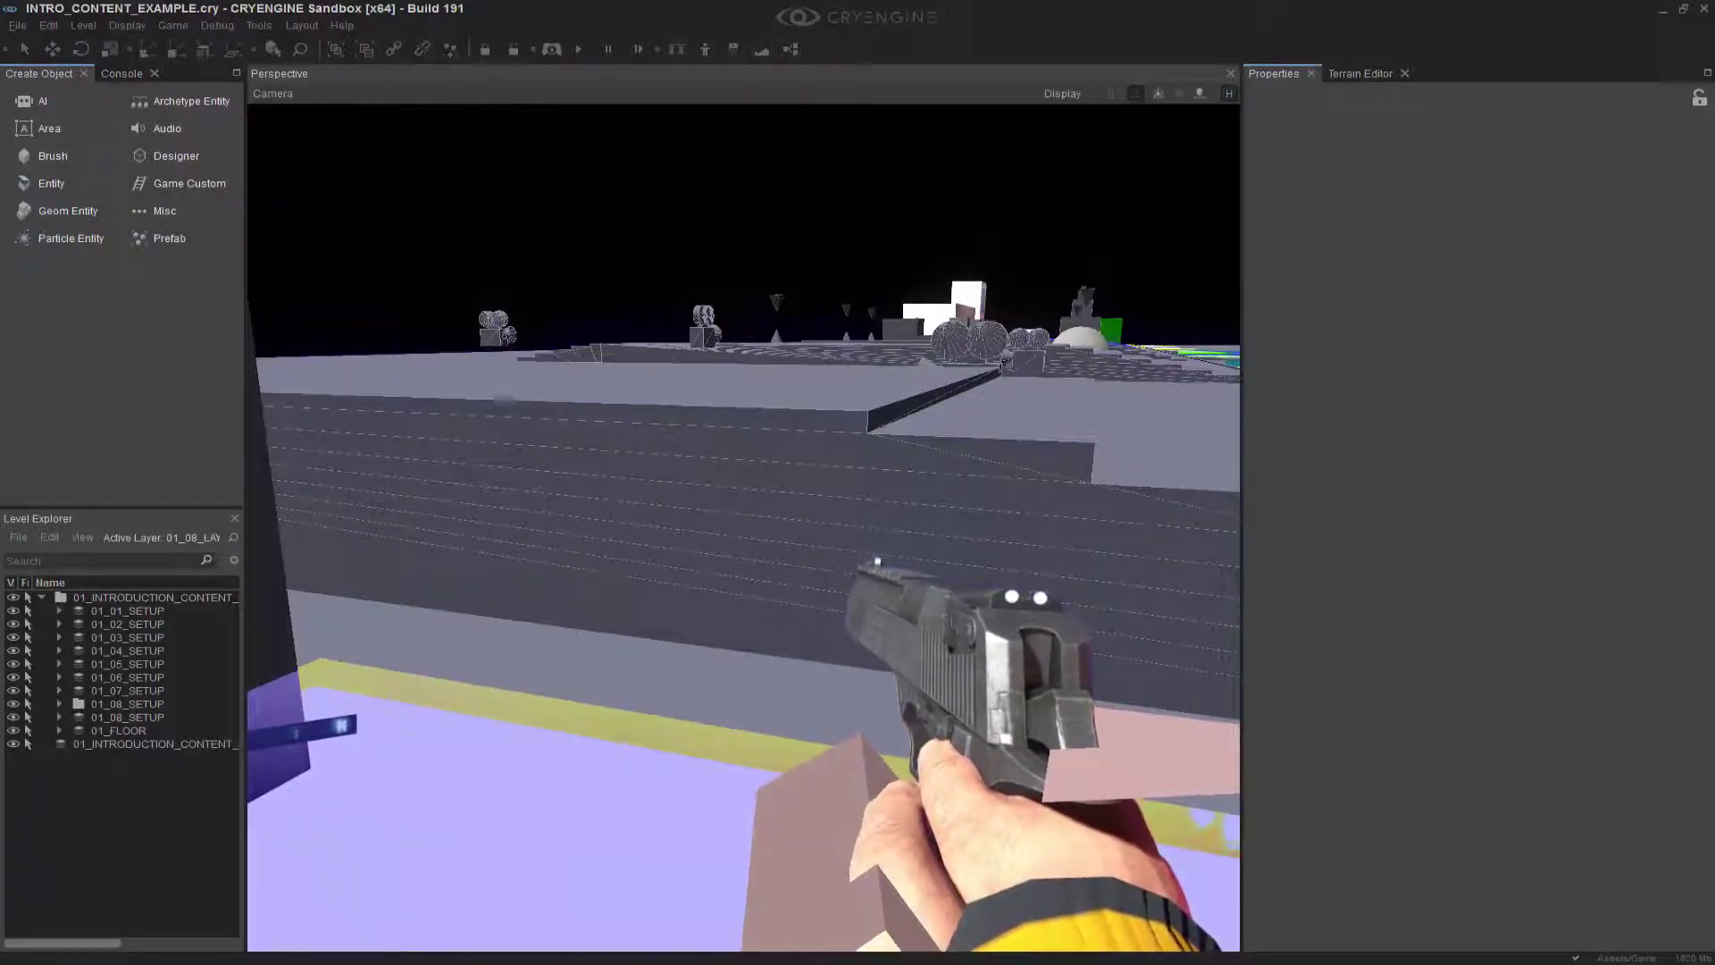
Step: Switch to the third-person camera to inspect the player character's physics proxy, and exit game mode
key("F1")
key("w")
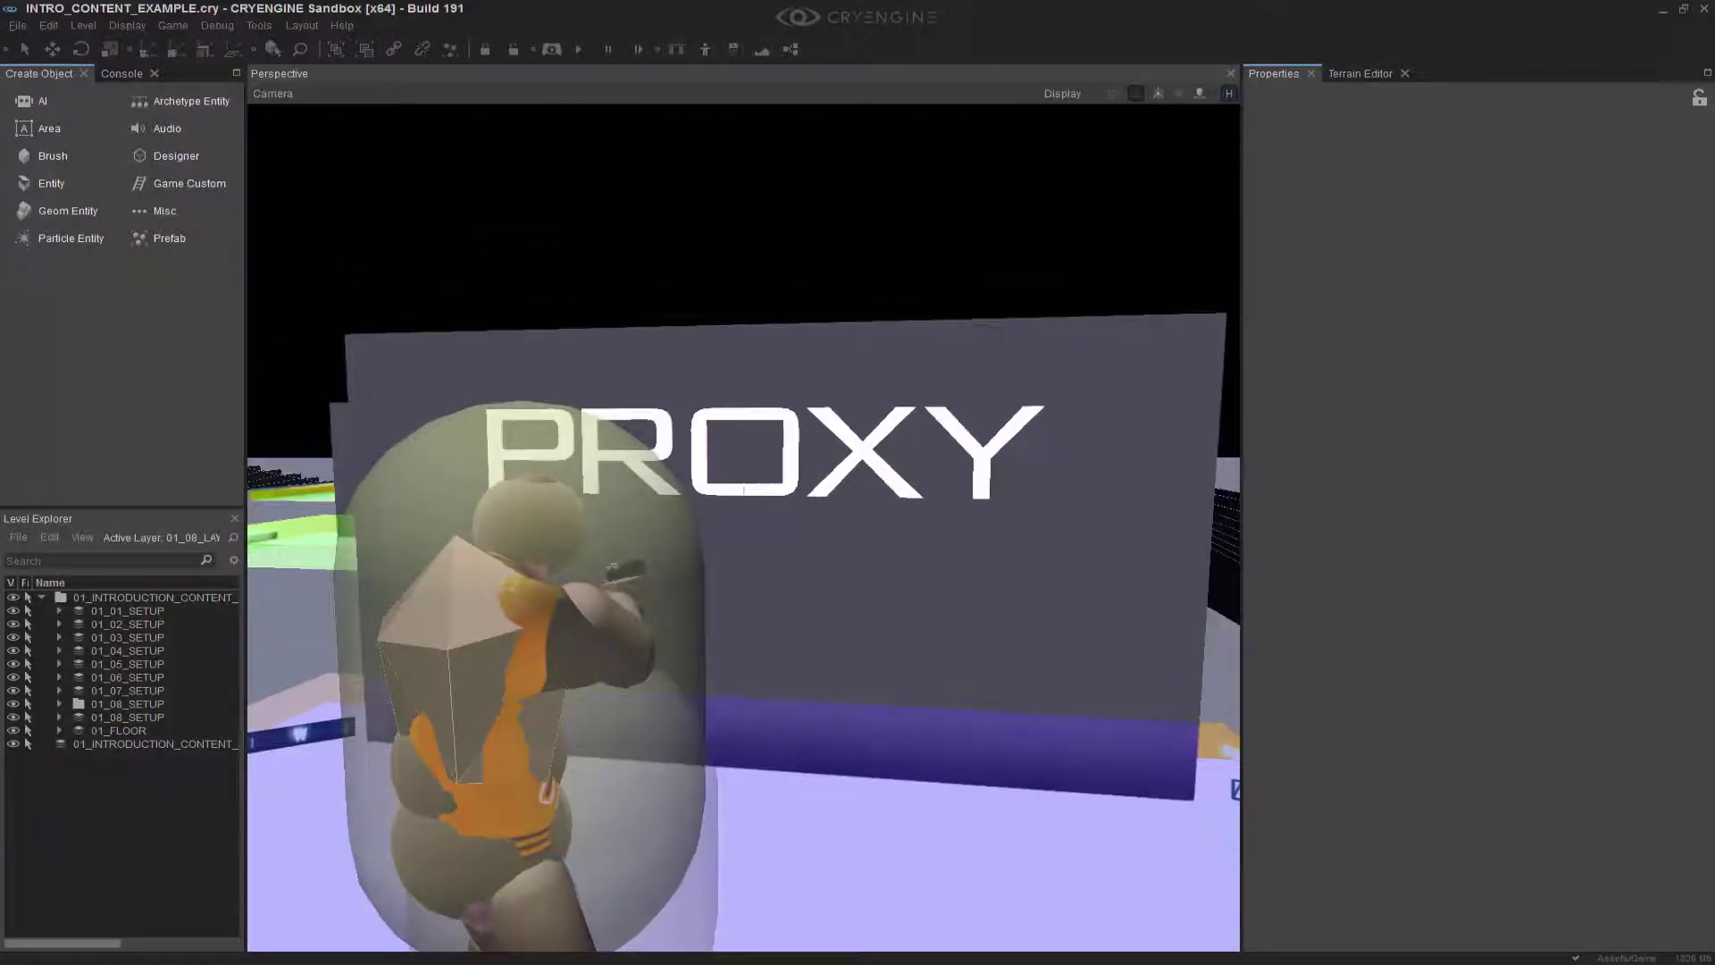
key("Escape")
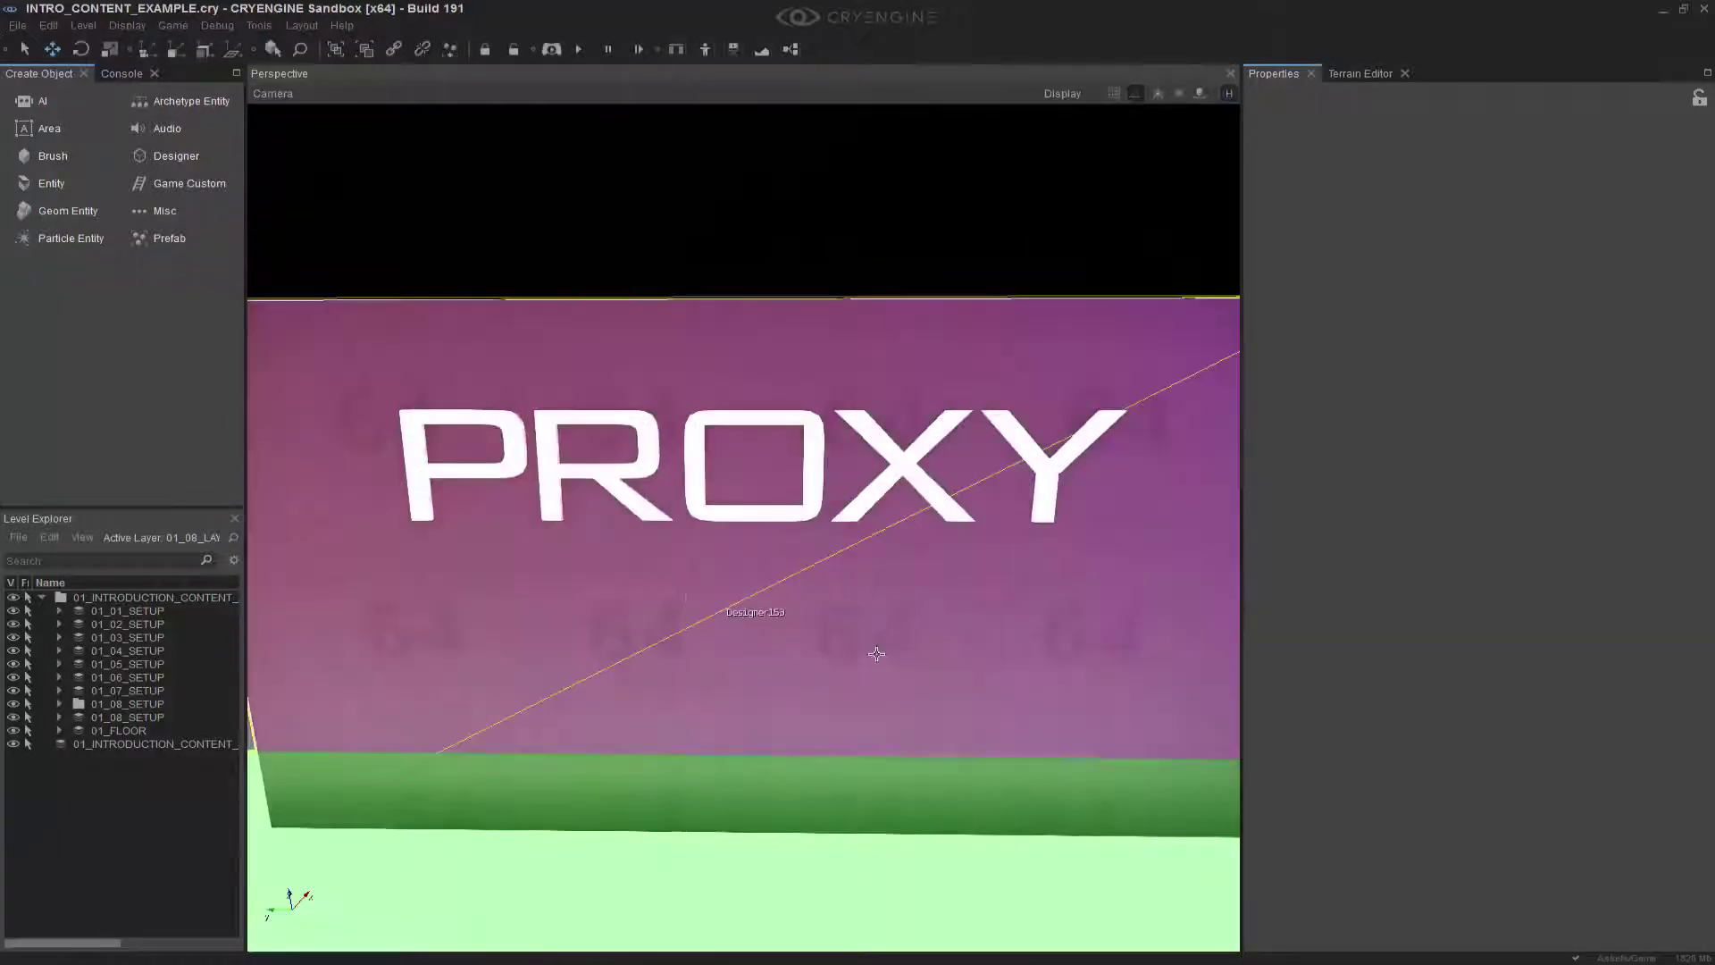
Step: Examine the PROXY, BRUSH TOGGLE and TANGENTS stations with the proxy view active in the editor viewport
scroll(582, 253, "down", 10)
middle_click_drag(582, 253, 690, 287)
key("a")
right_click_drag(743, 527, 693, 594)
key("s")
key("d")
key("w")
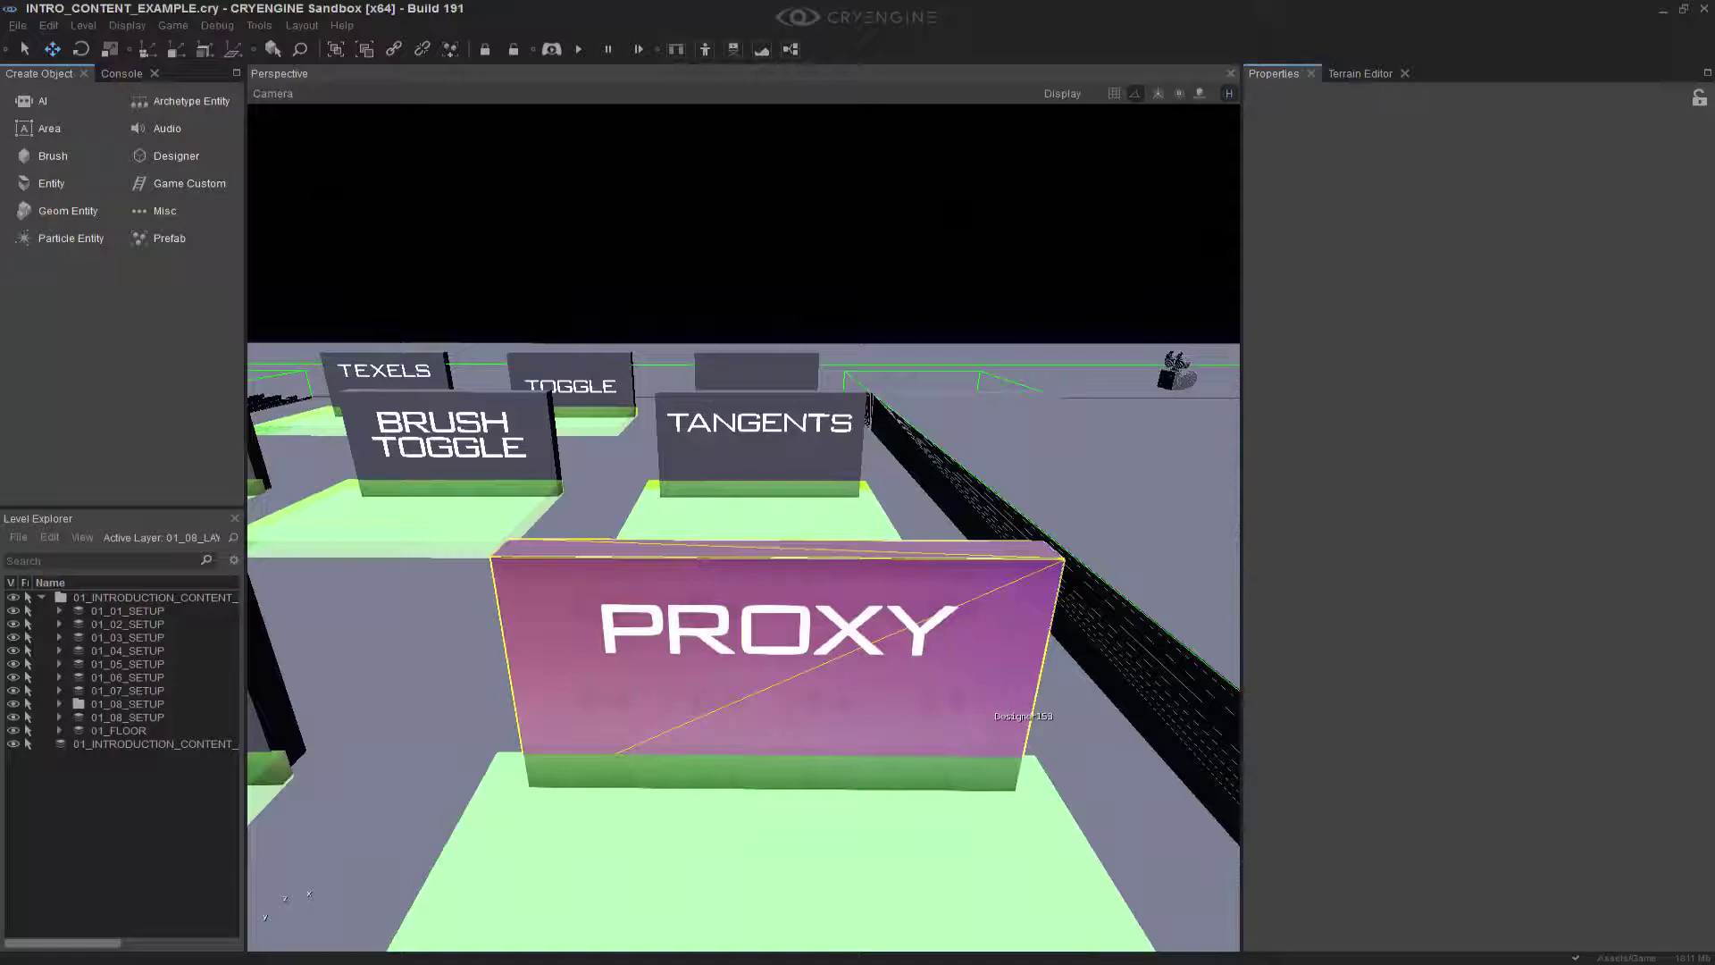
right_click_drag(984, 714, 983, 700)
middle_click_drag(983, 701, 995, 769)
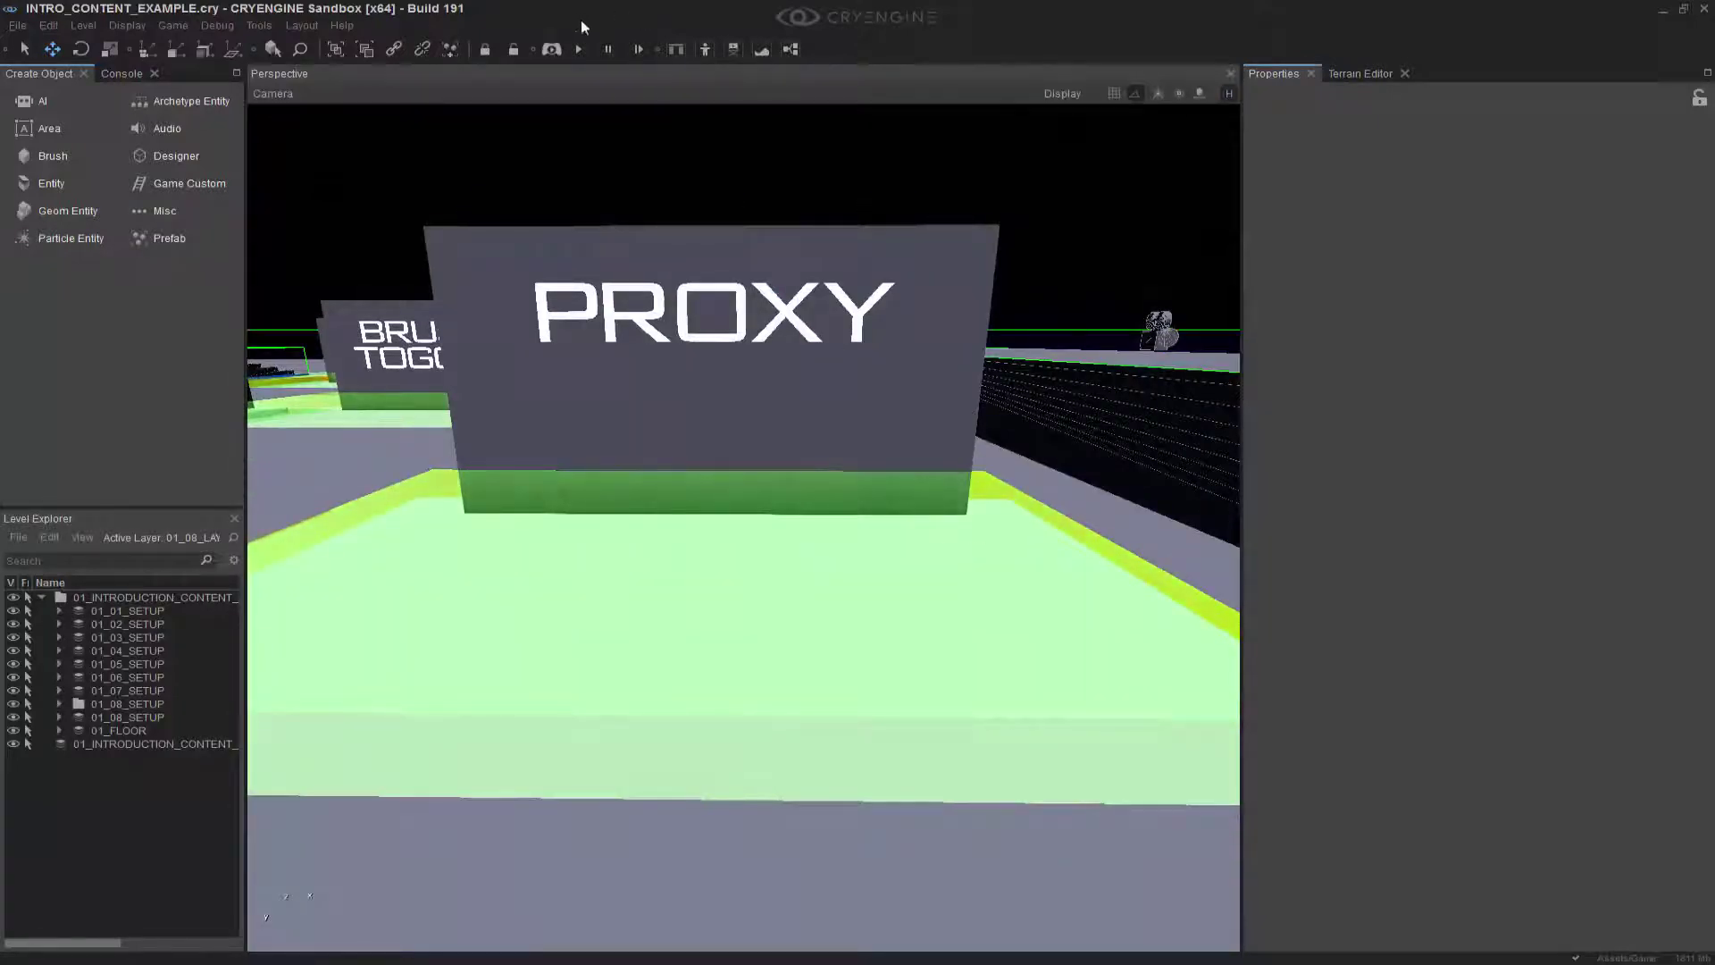
Step: Re-enter game mode at the PROXY station, back off the platform to turn off the proxy view, and exit game mode
left_click(551, 50)
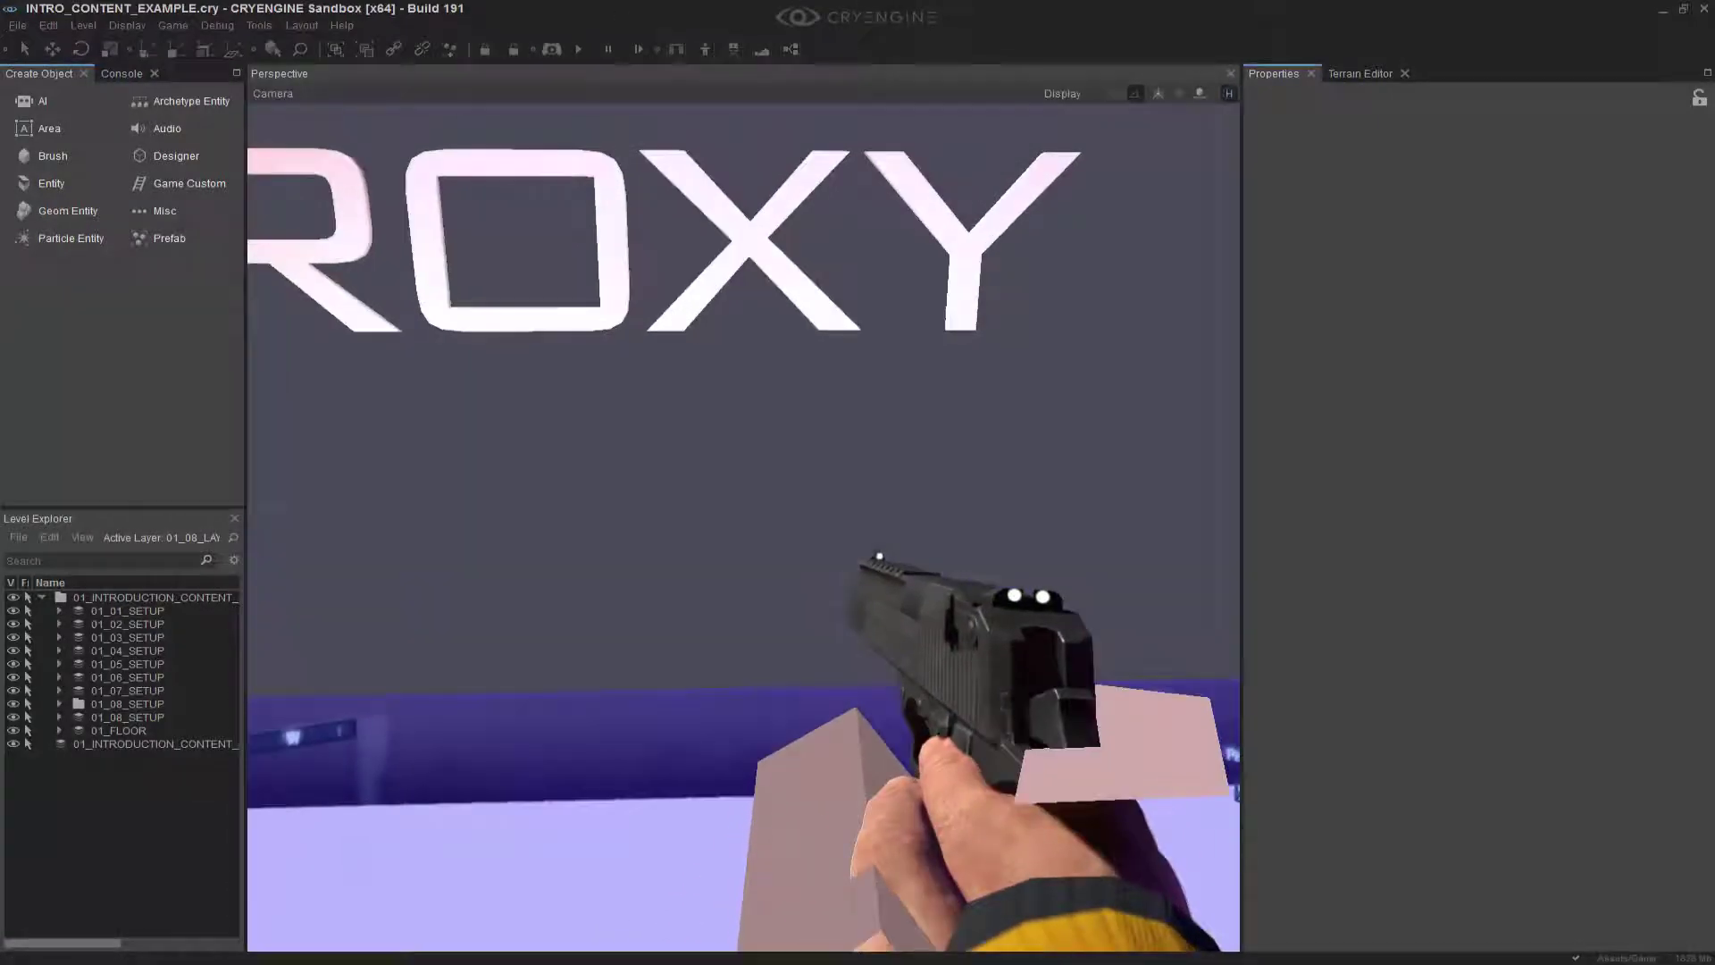
key("s")
key("Escape")
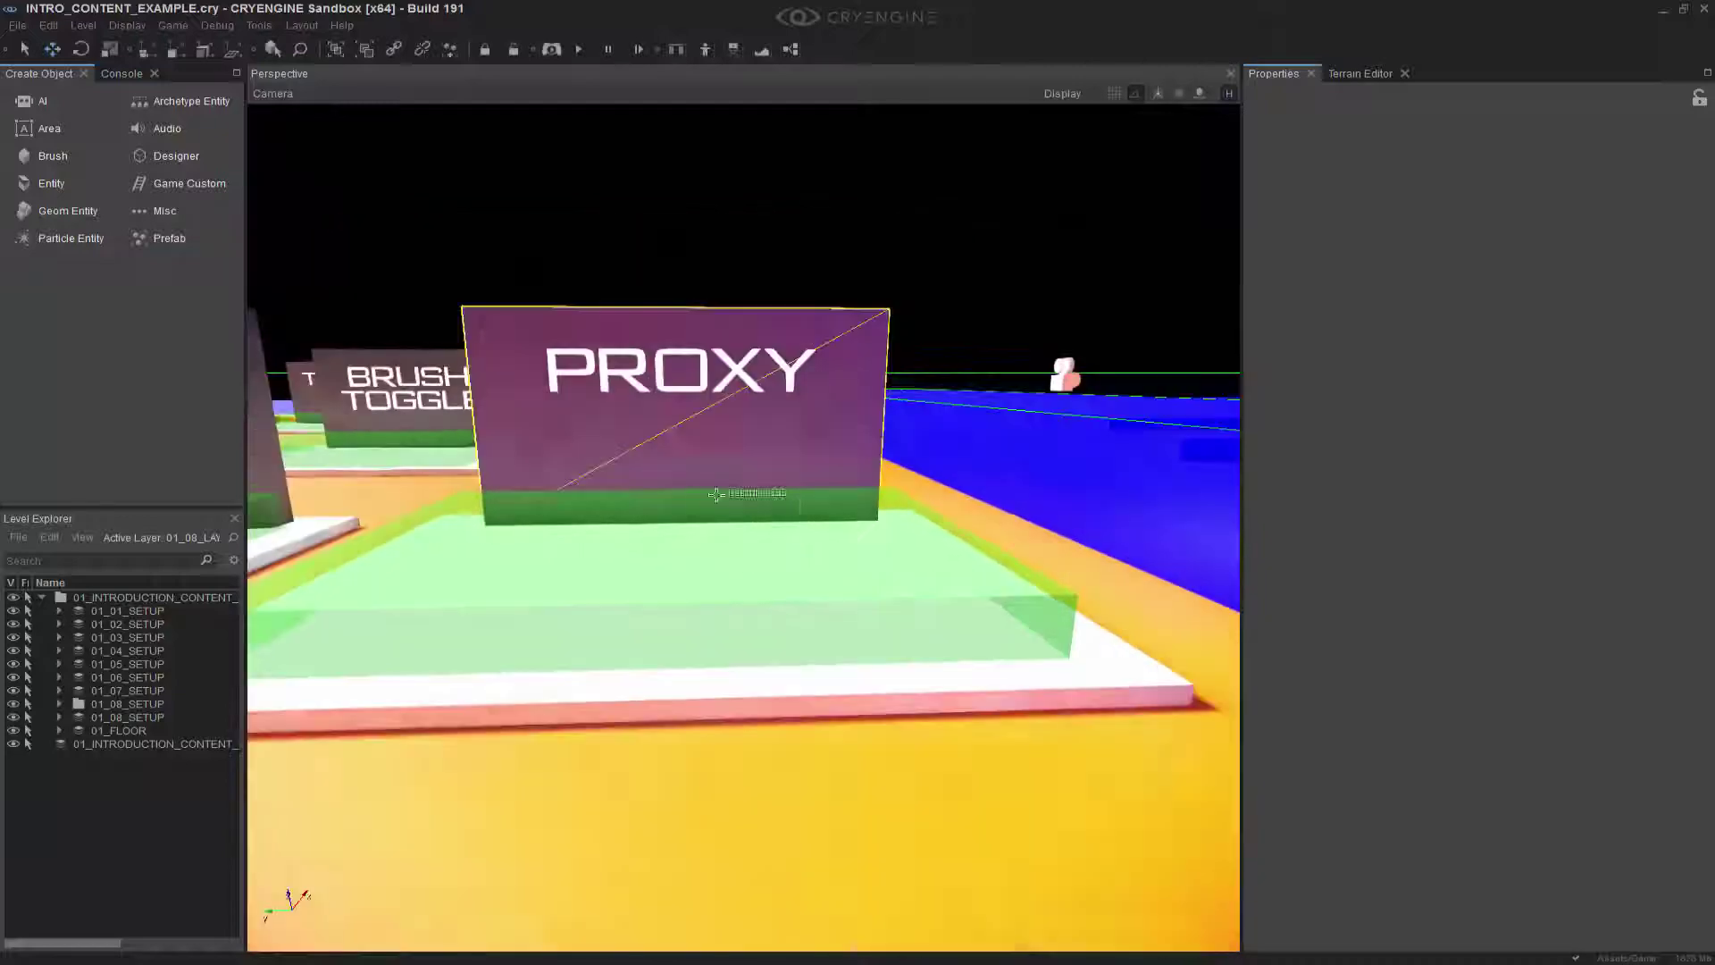
Step: Open the flow graph attached to the SECTION_7_DEBUG_FG entity at the Debug View Modes area
scroll(979, 640, "down", 10)
middle_click_drag(979, 640, 906, 624)
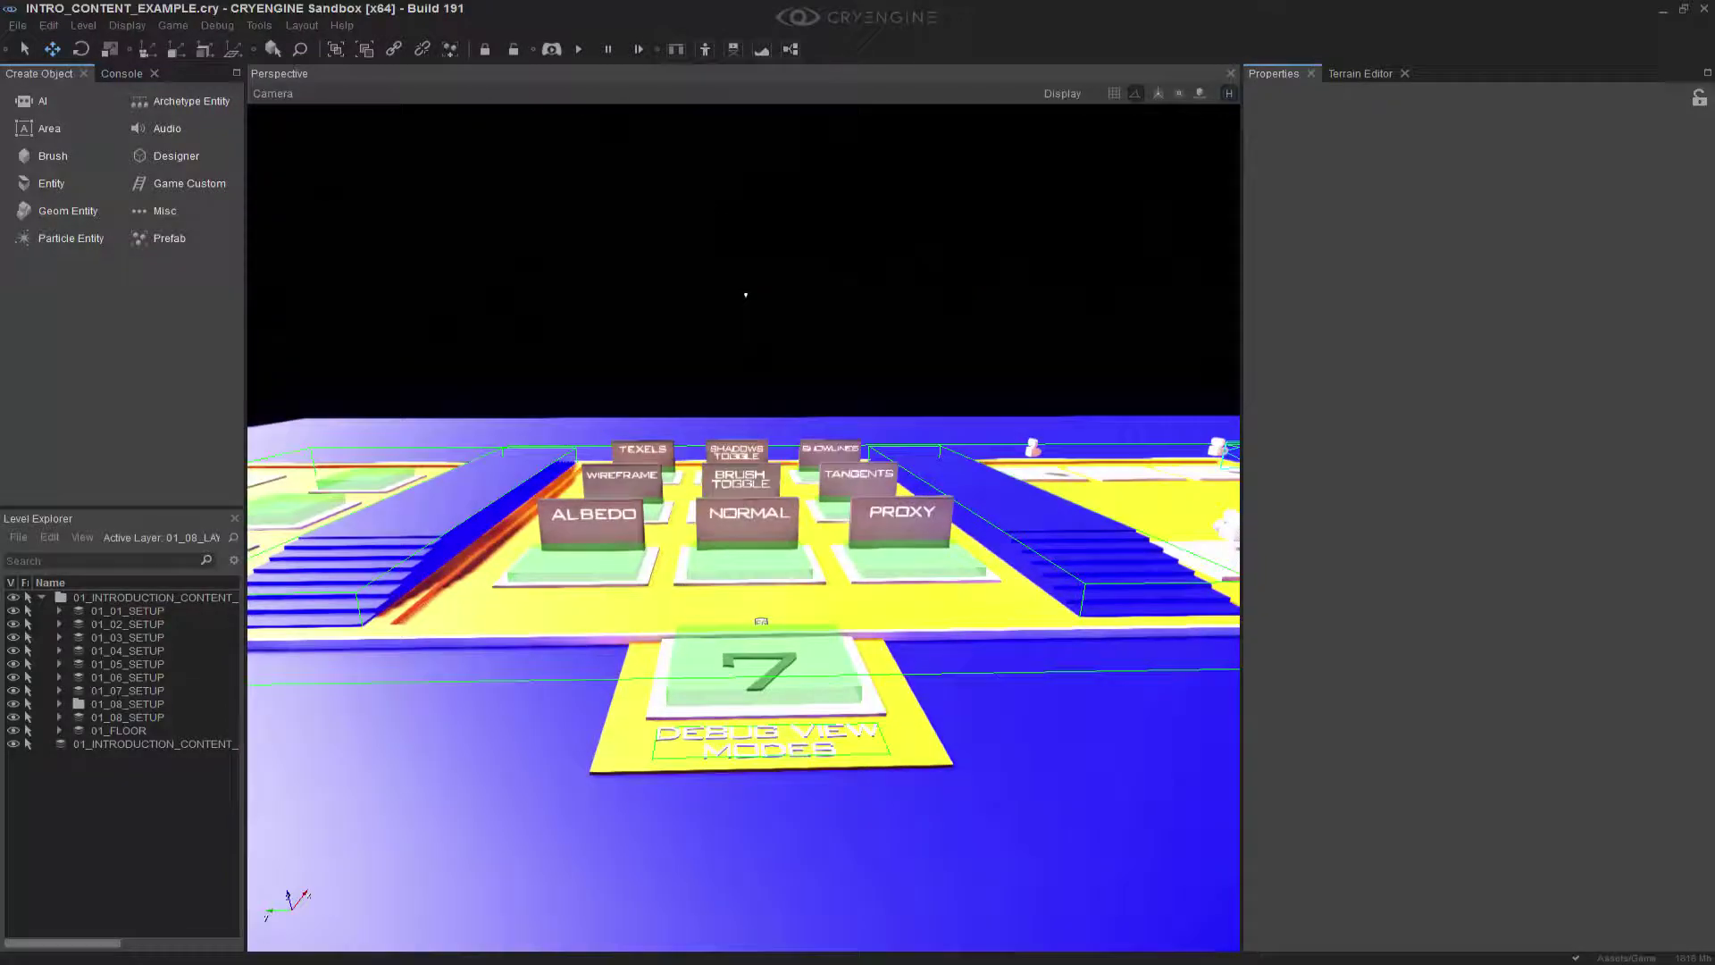
scroll(983, 659, "up", 5)
right_click_drag(994, 620, 998, 610)
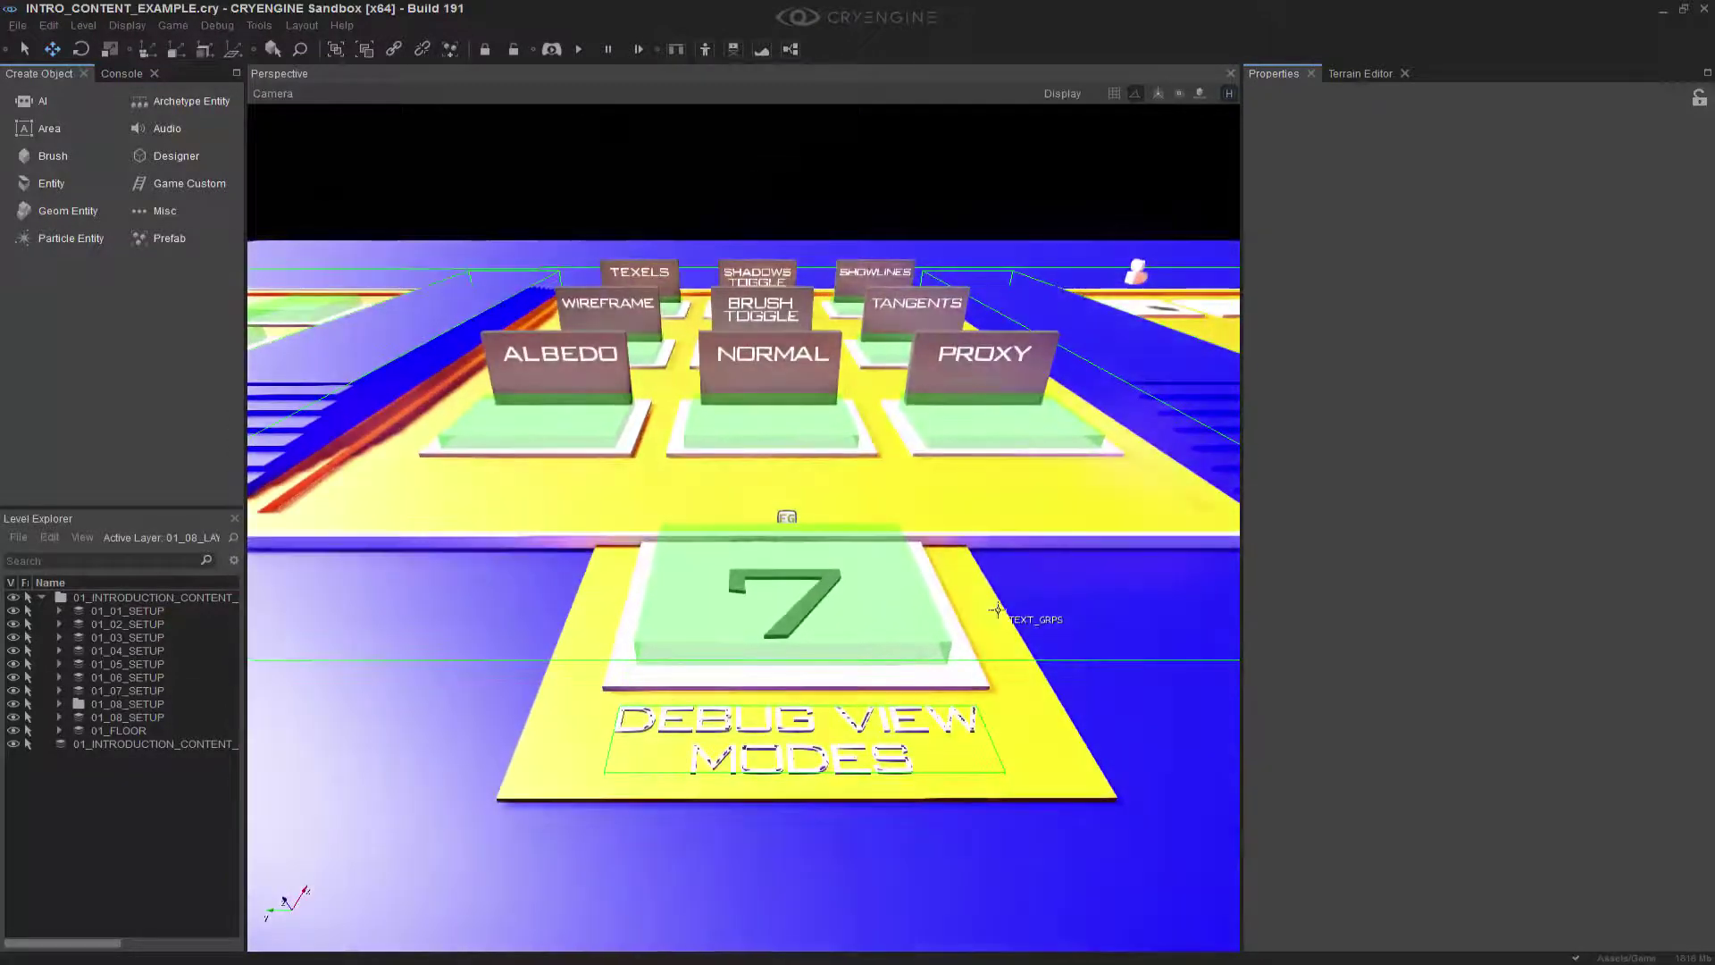
middle_click_drag(998, 610, 992, 633)
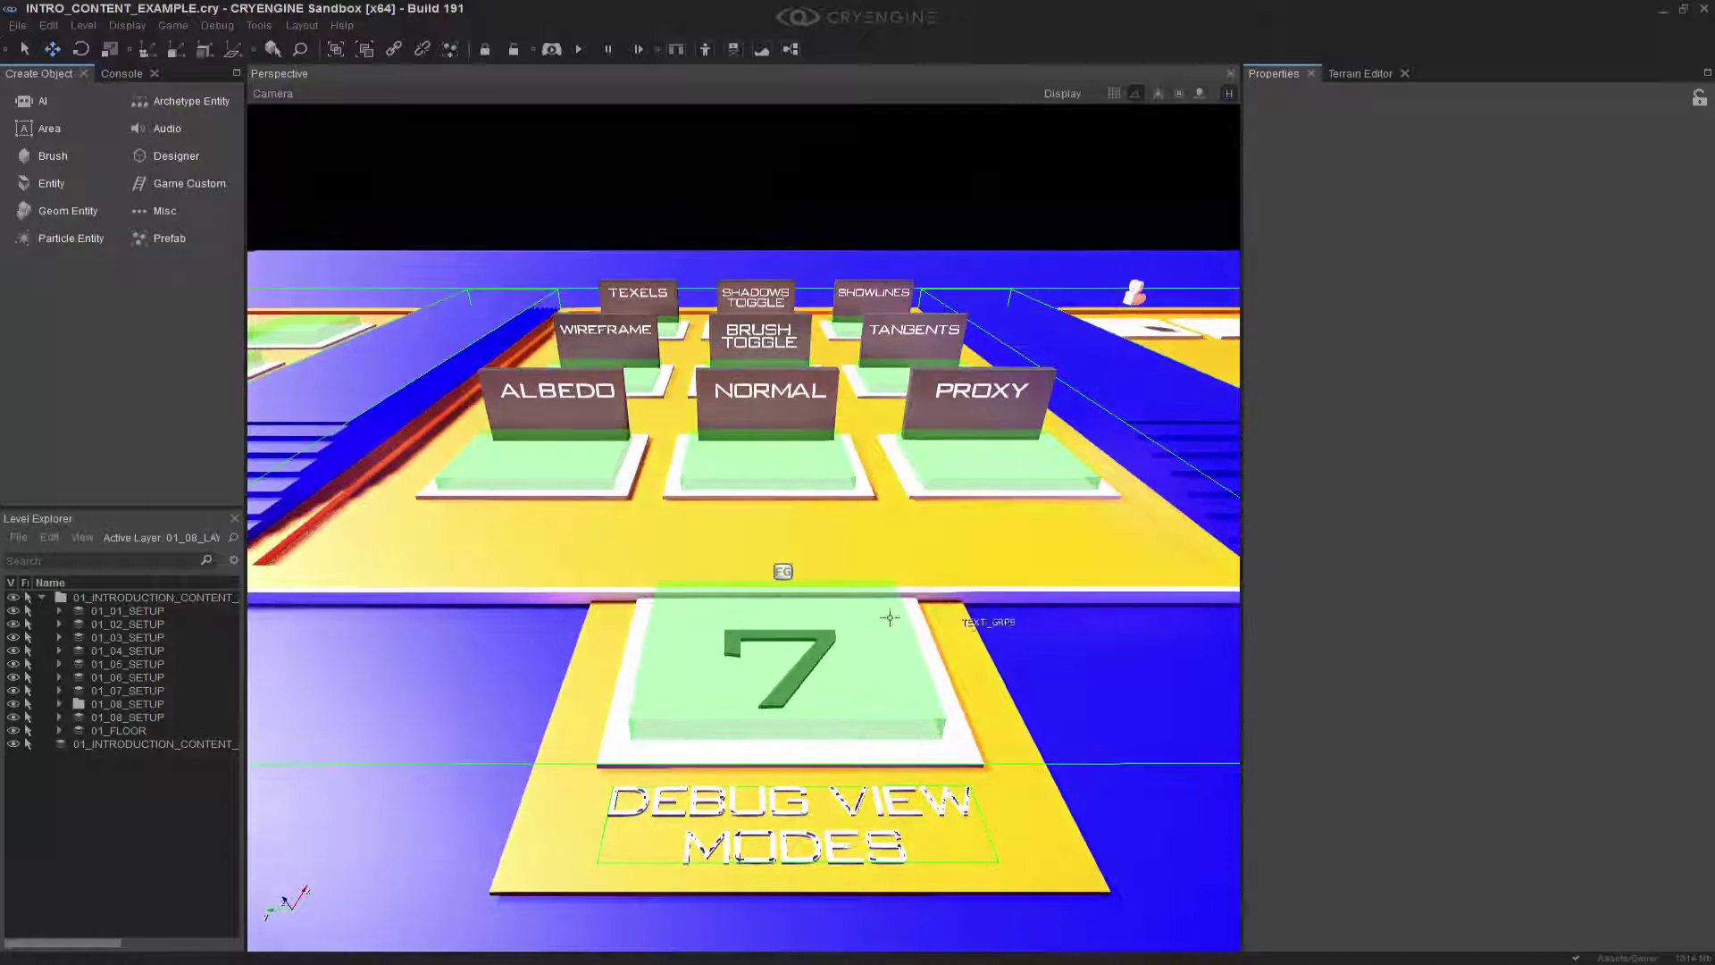
left_click(777, 569)
right_click(779, 570)
mouse_move(862, 585)
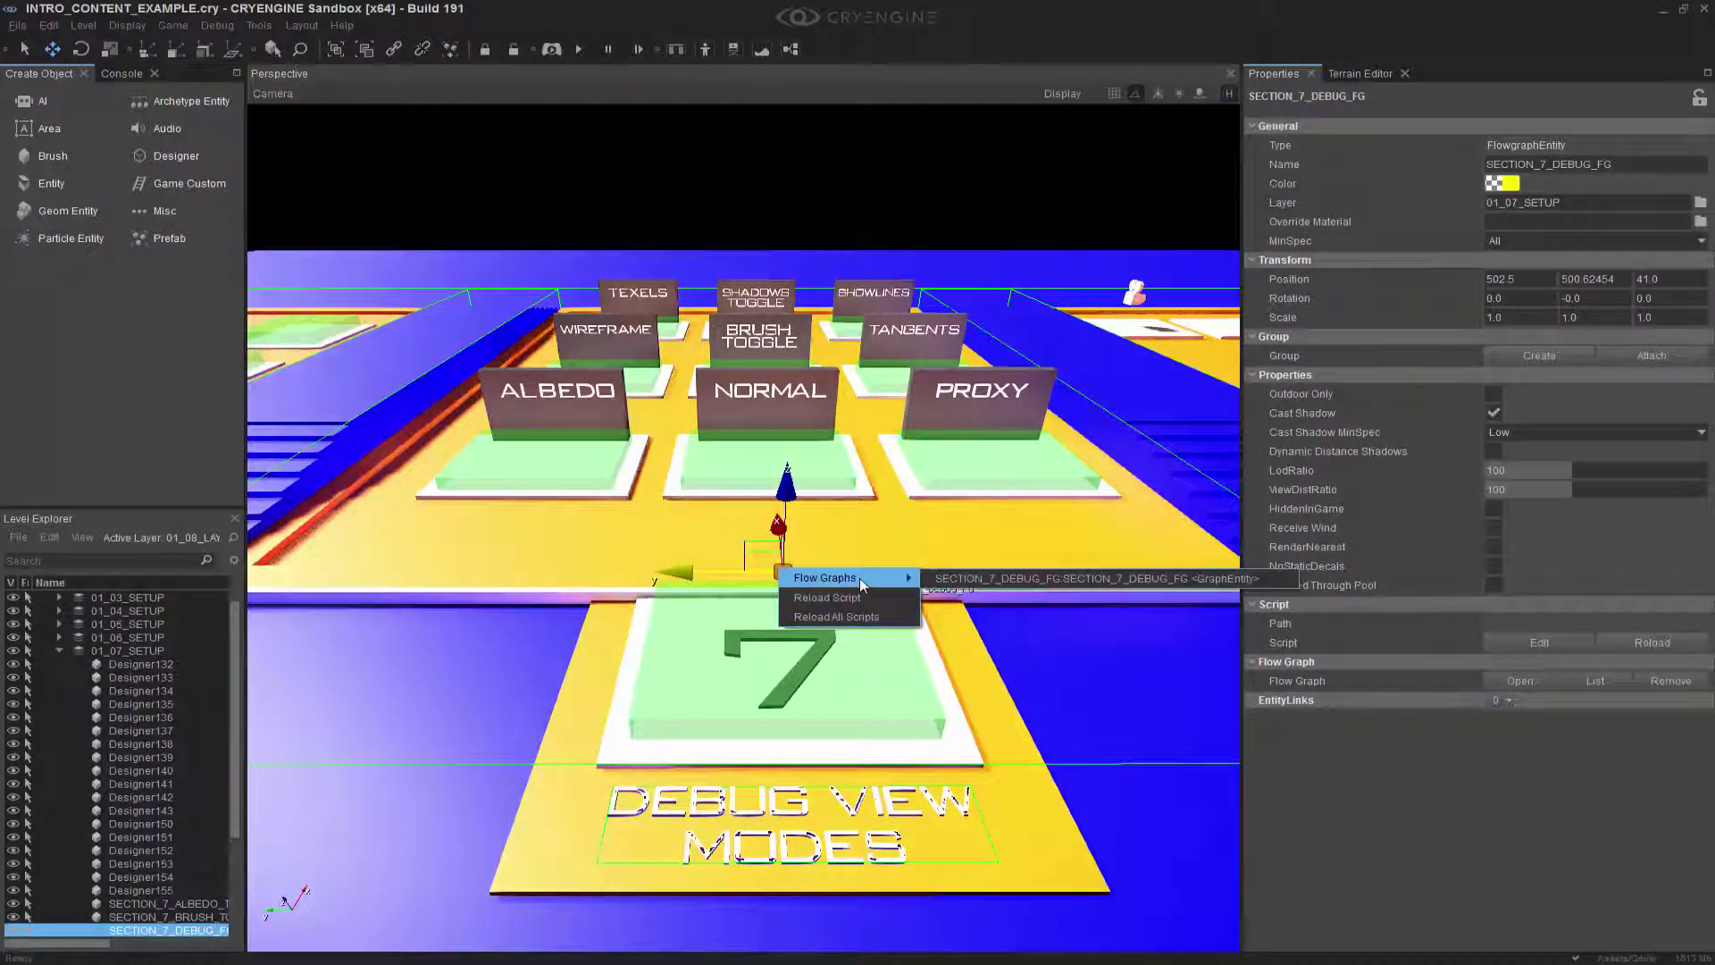
left_click(973, 580)
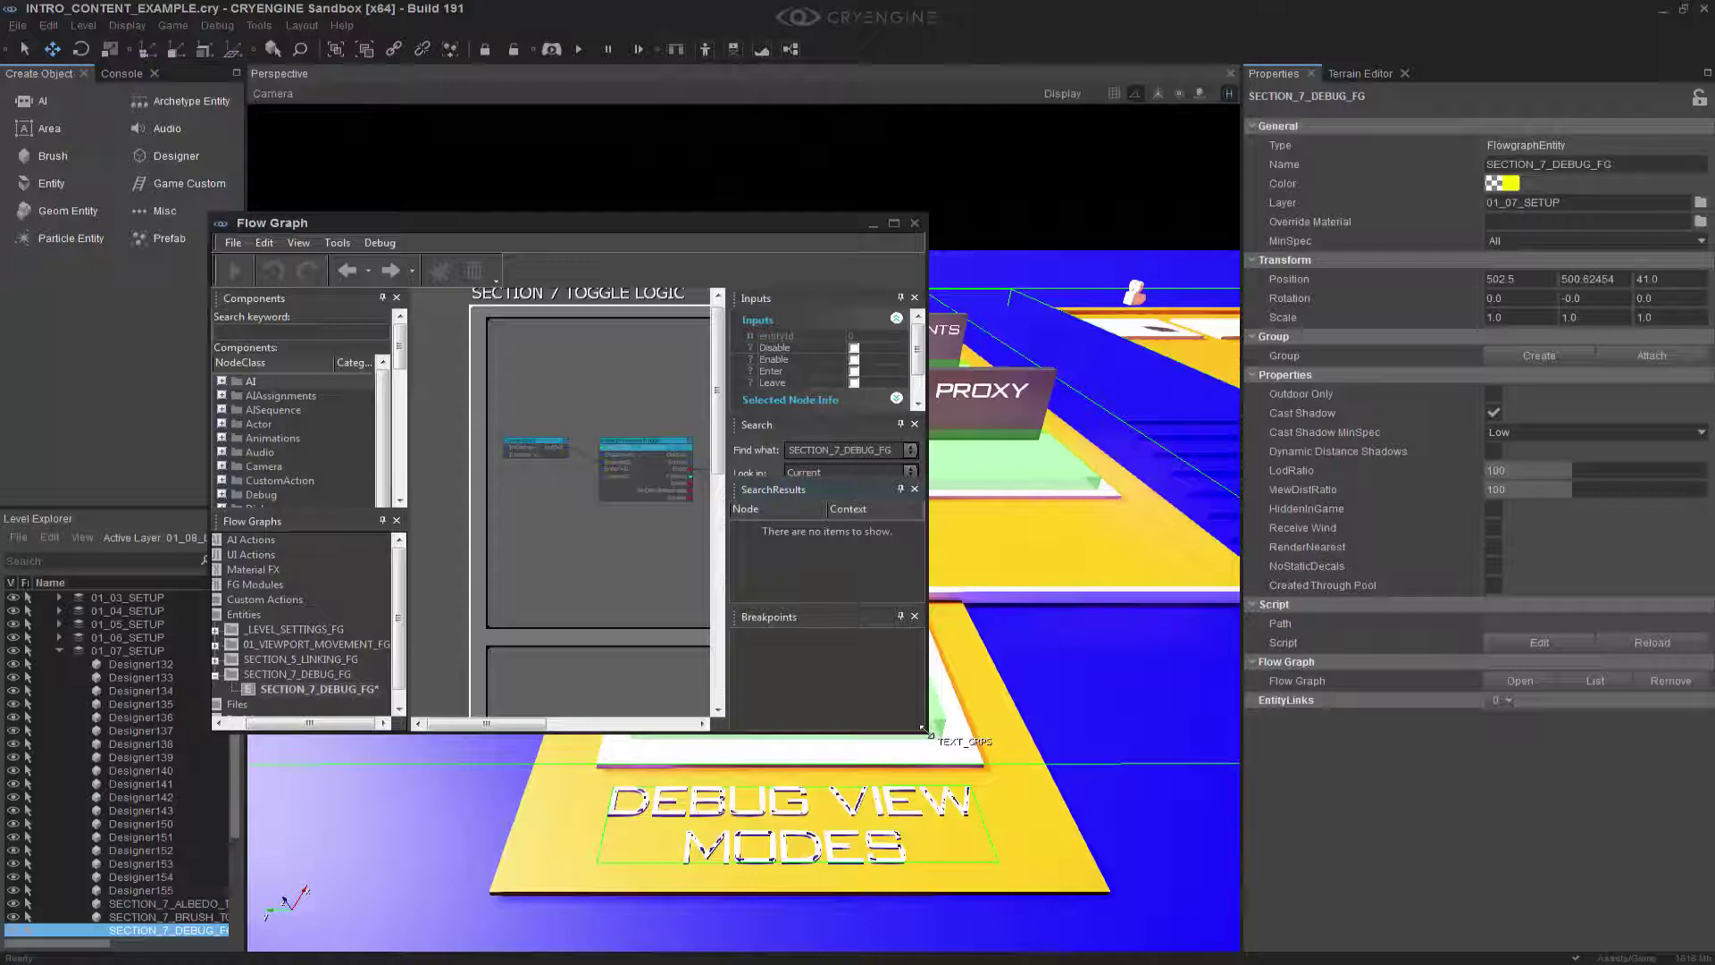
Step: Enlarge the Flow Graph window, examine the Albedo, Normal and Proxy toggle logic and the overall Section 7 graph, and close it
left_click_drag(927, 731, 1515, 940)
scroll(988, 675, "down", 1)
scroll(872, 588, "up", 3)
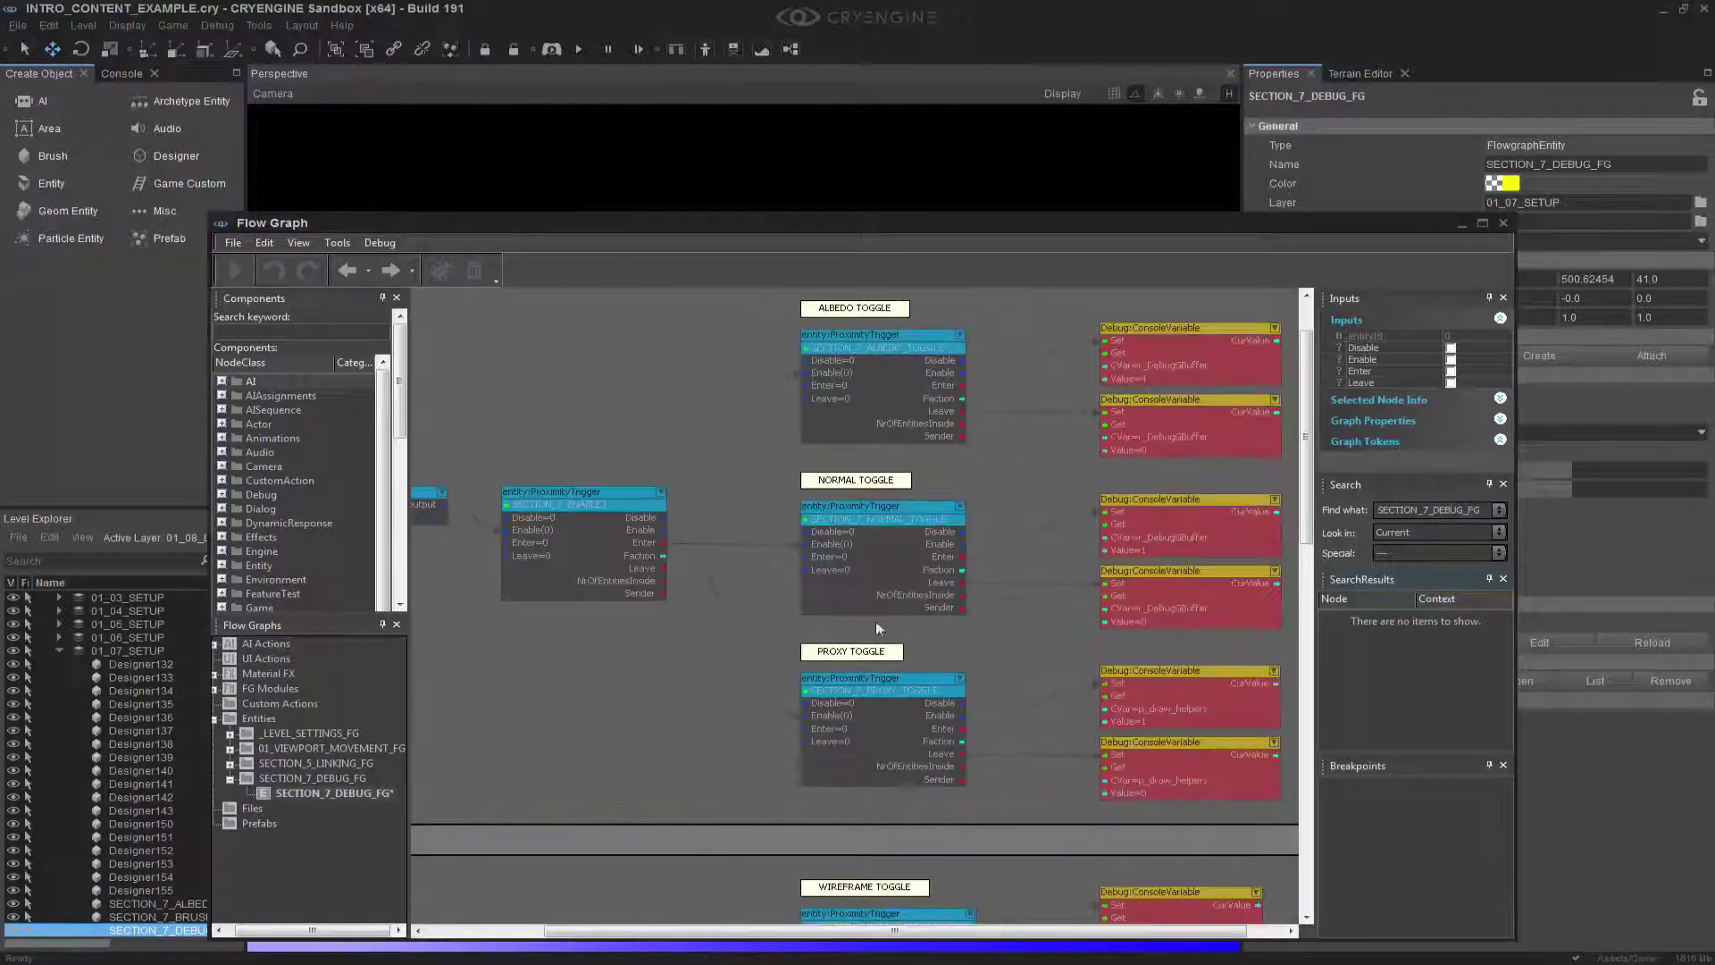
right_click_drag(853, 541, 844, 587)
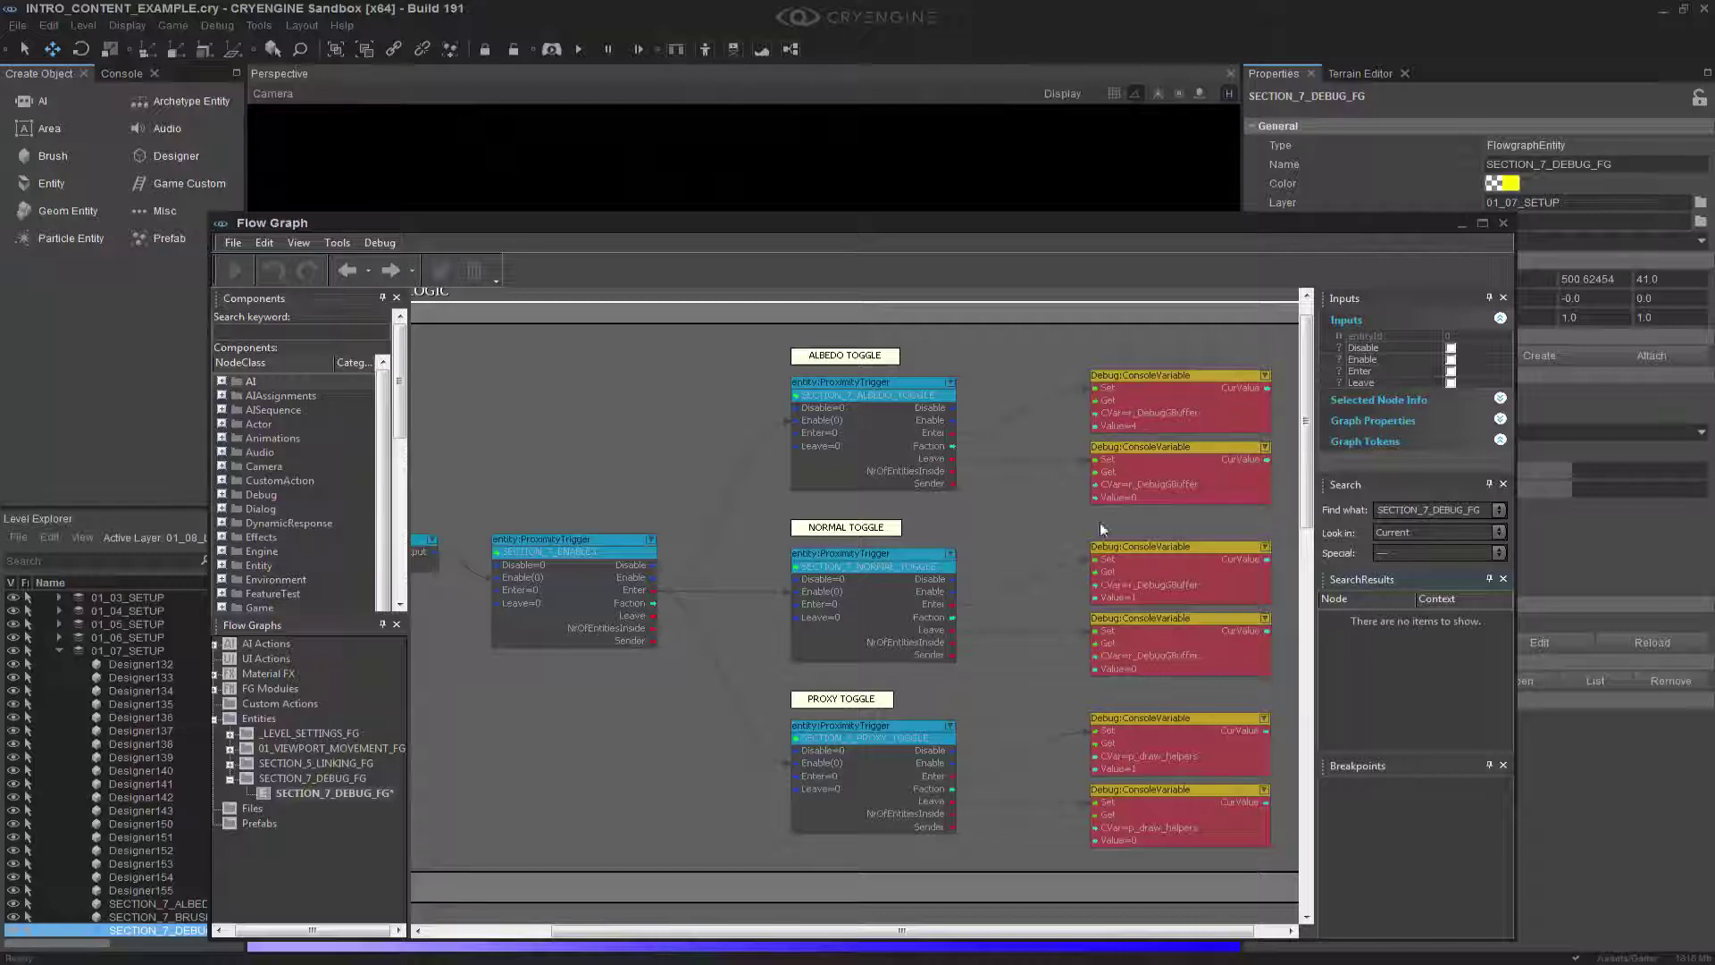
scroll(1100, 523, "down", 6)
scroll(1015, 556, "down", 4)
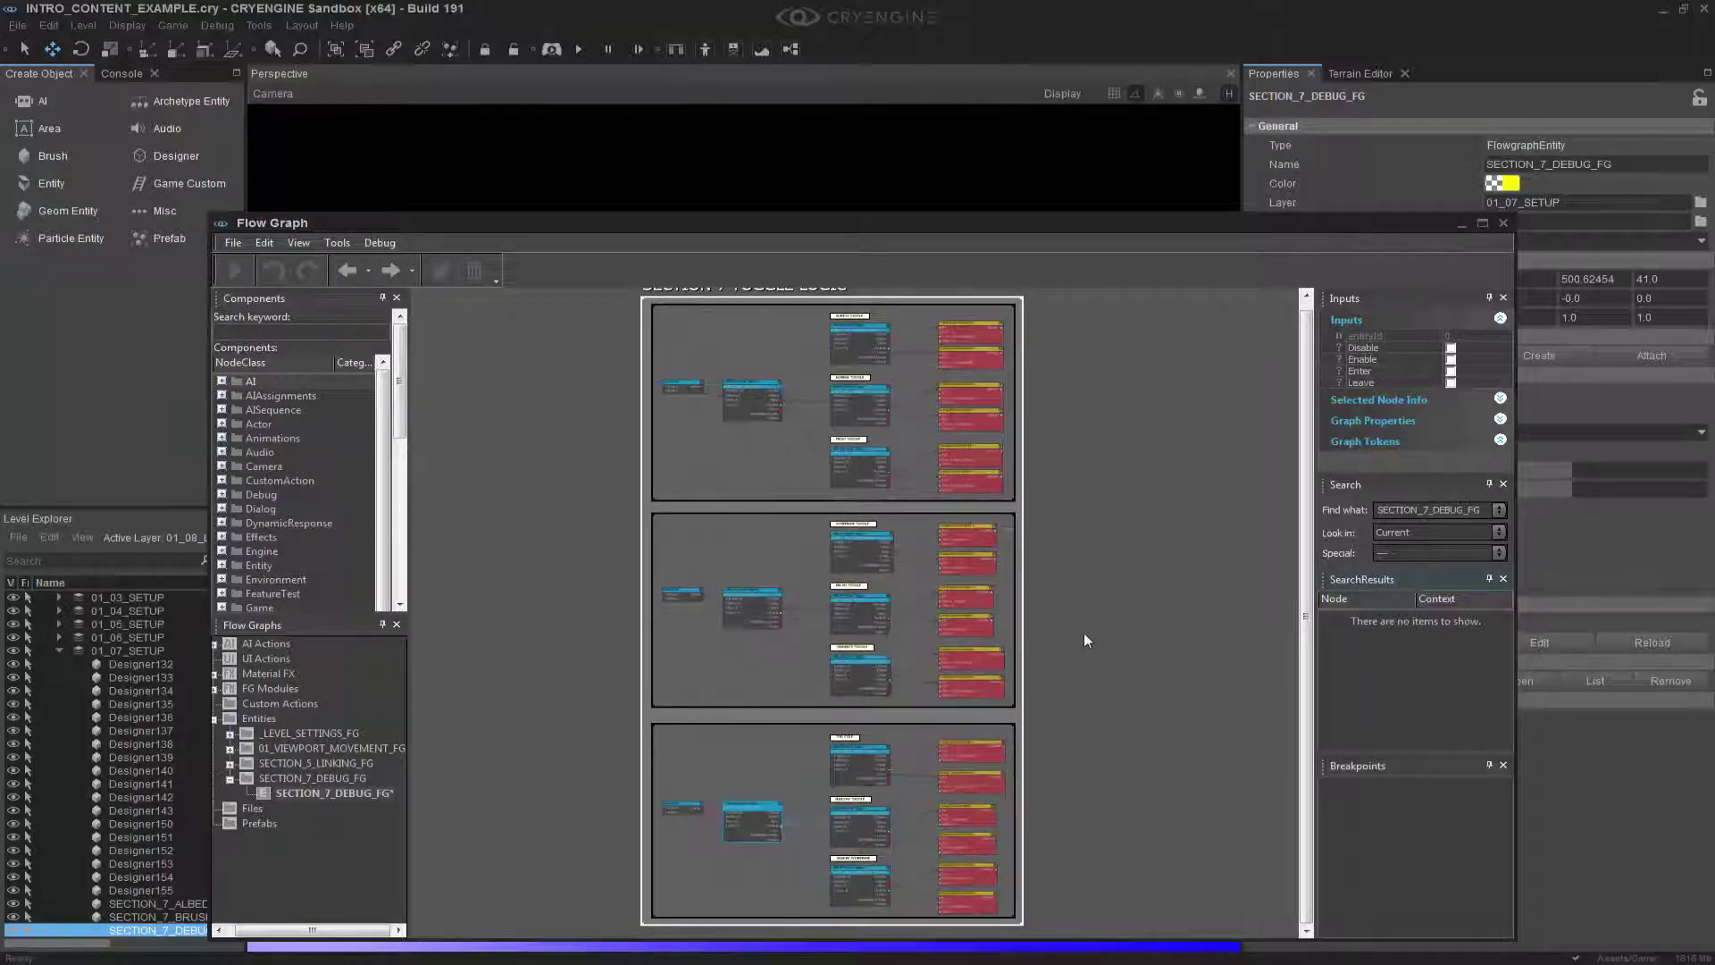
left_click(1503, 224)
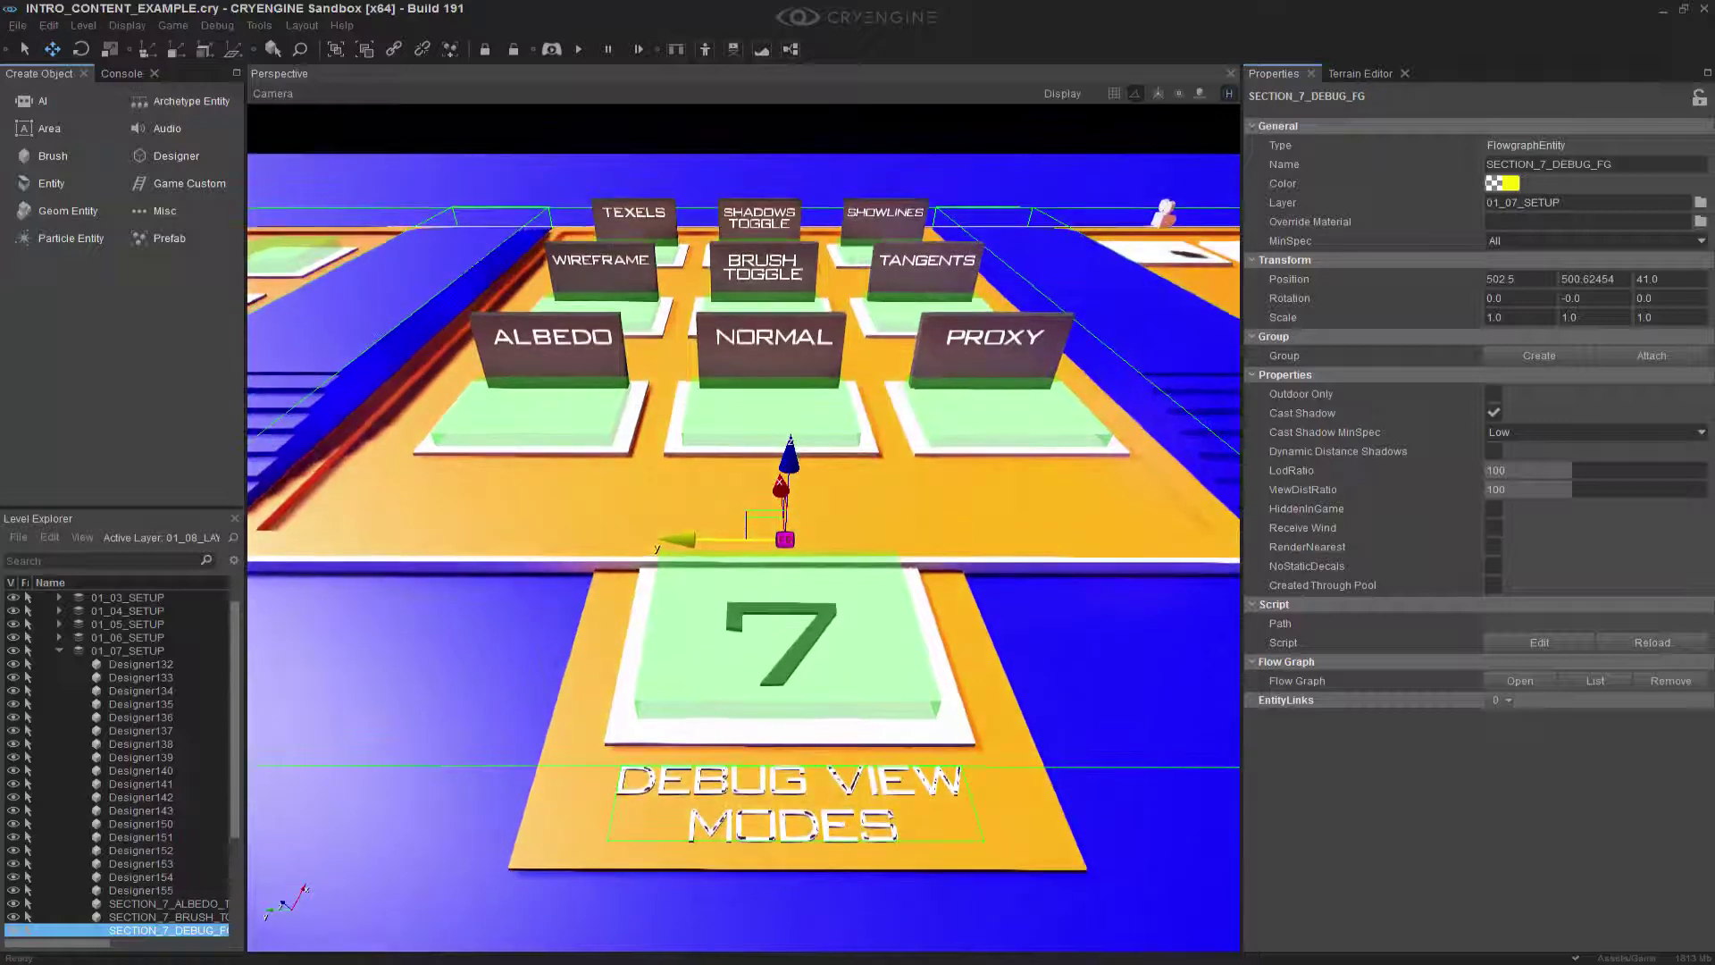
Step: Show the ViewModes toolbar in the editor and use it to switch the viewport's Normals debug view on and off again
right_click_drag(933, 407, 936, 384)
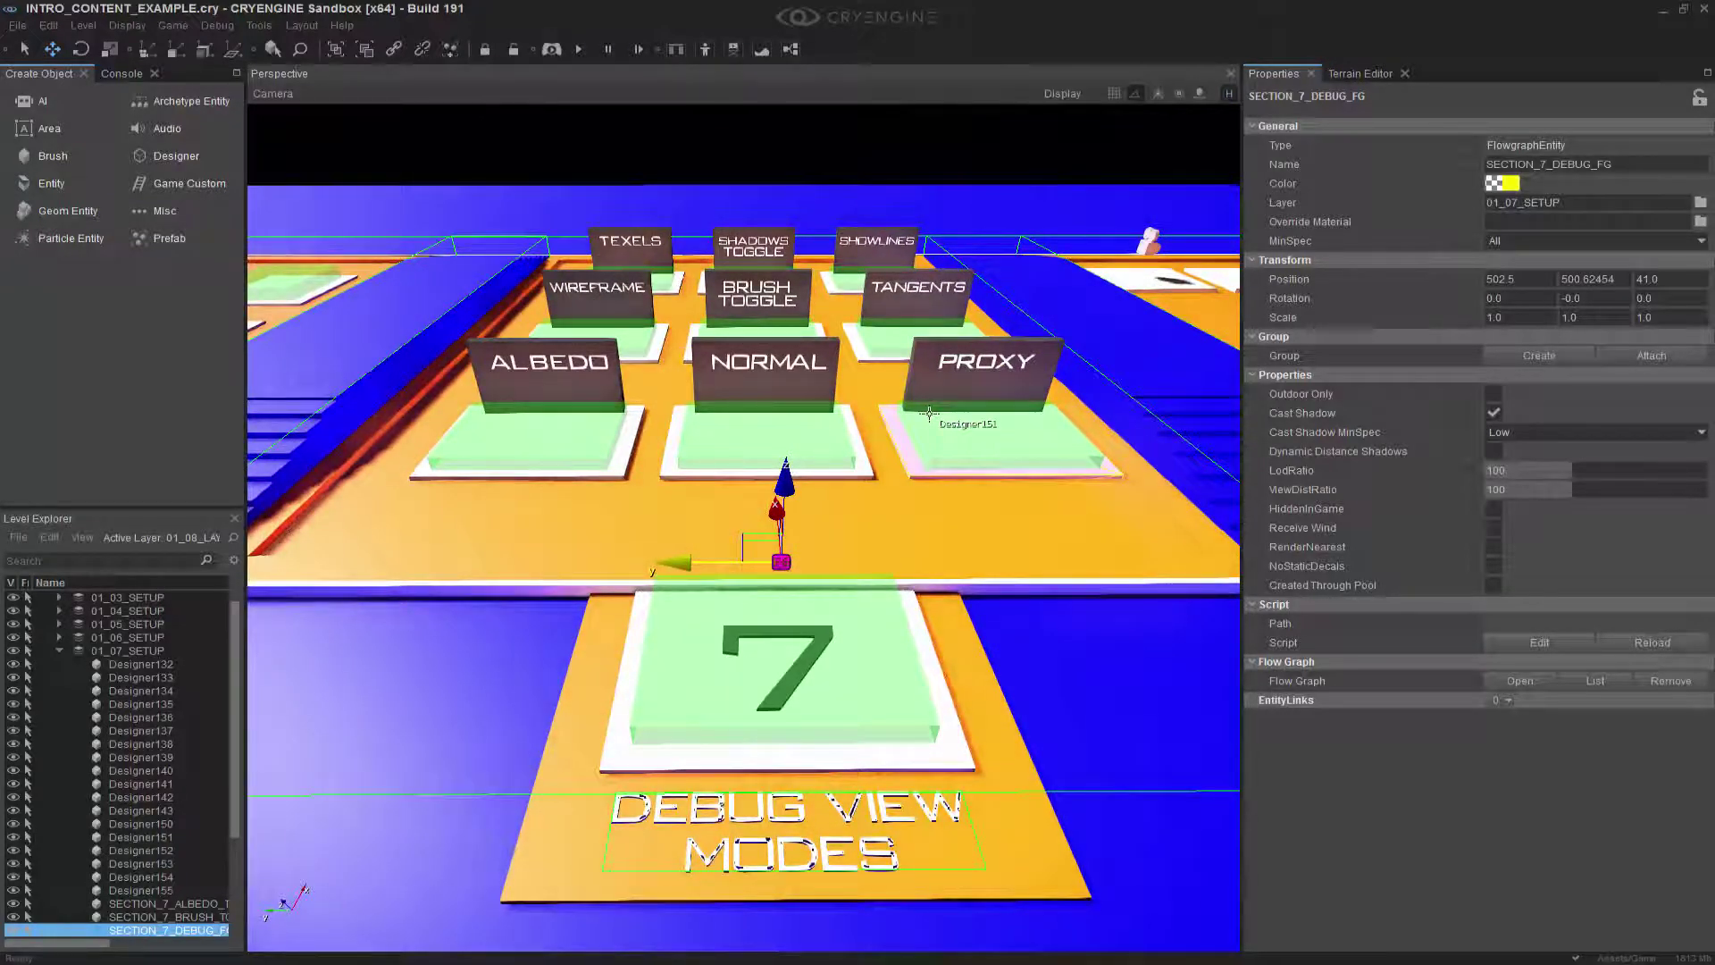
right_click(952, 46)
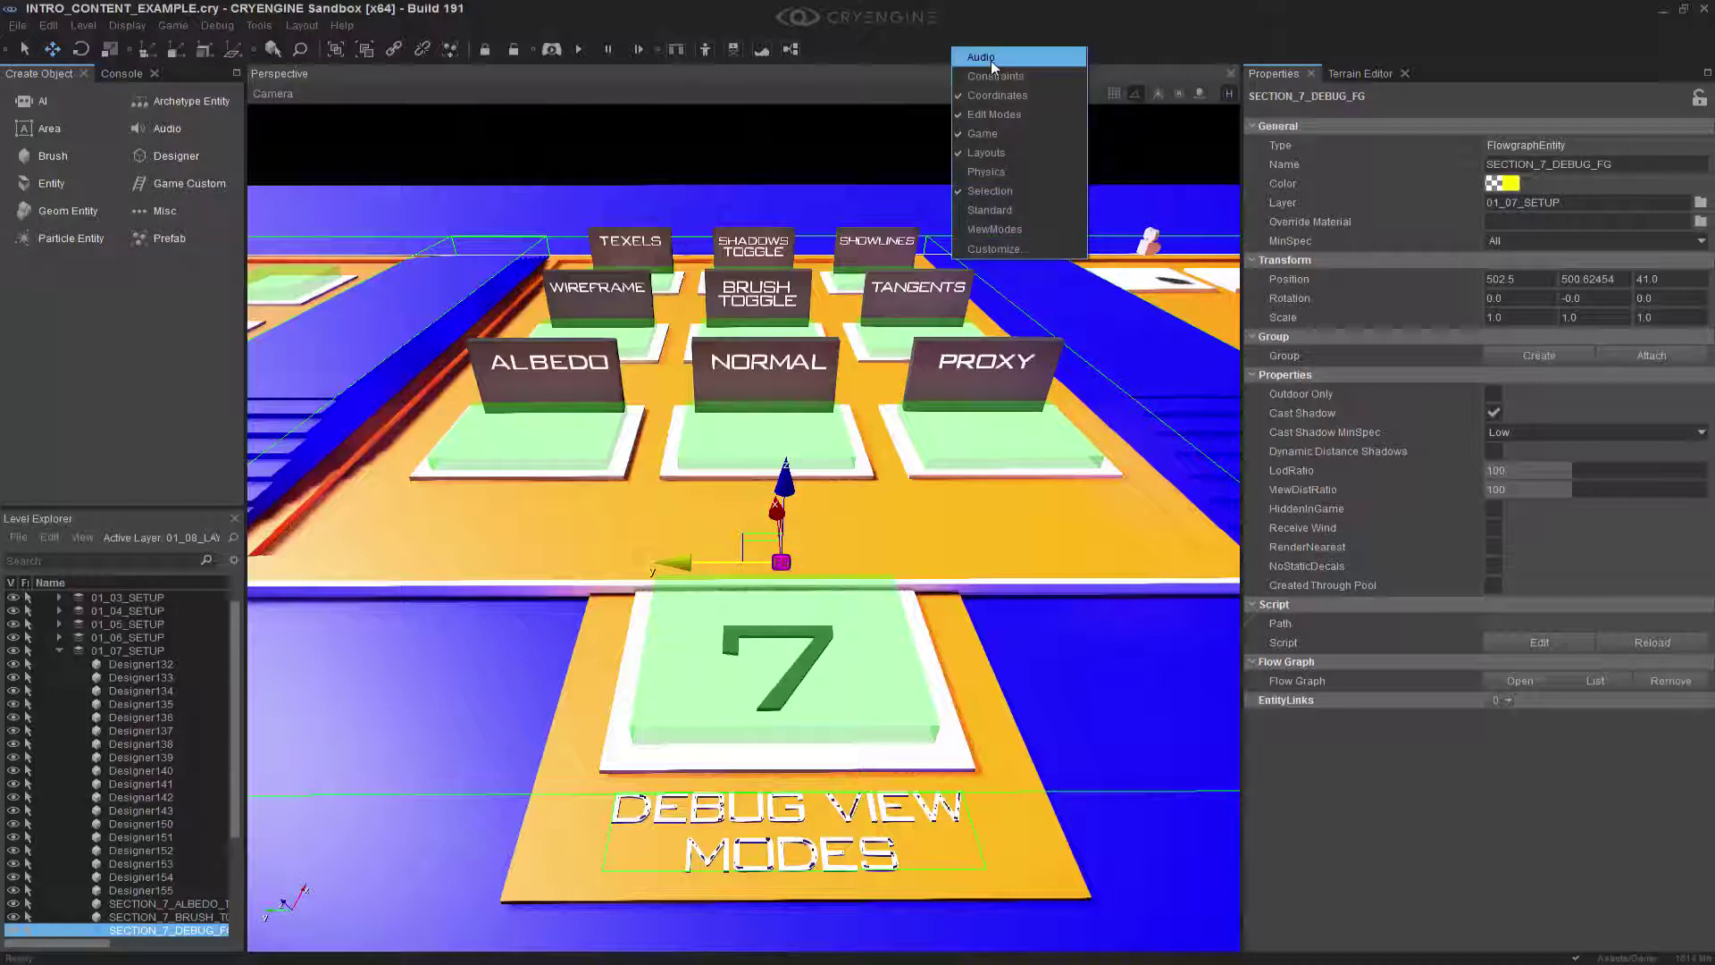
left_click(990, 229)
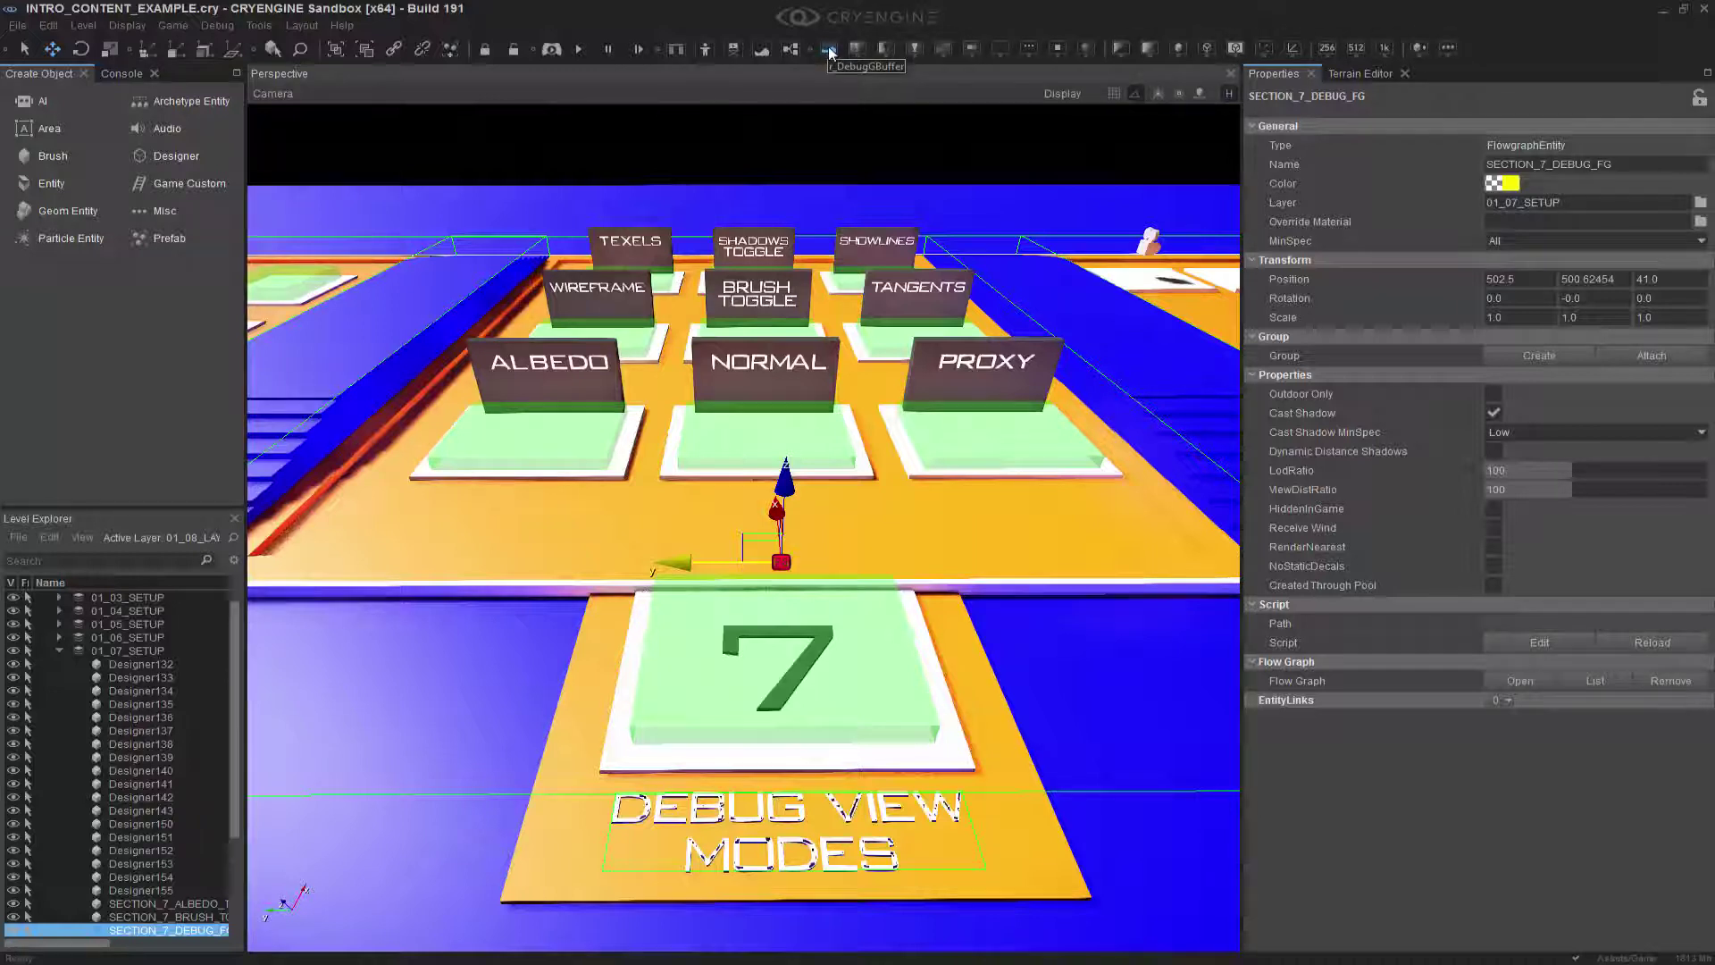
left_click(856, 50)
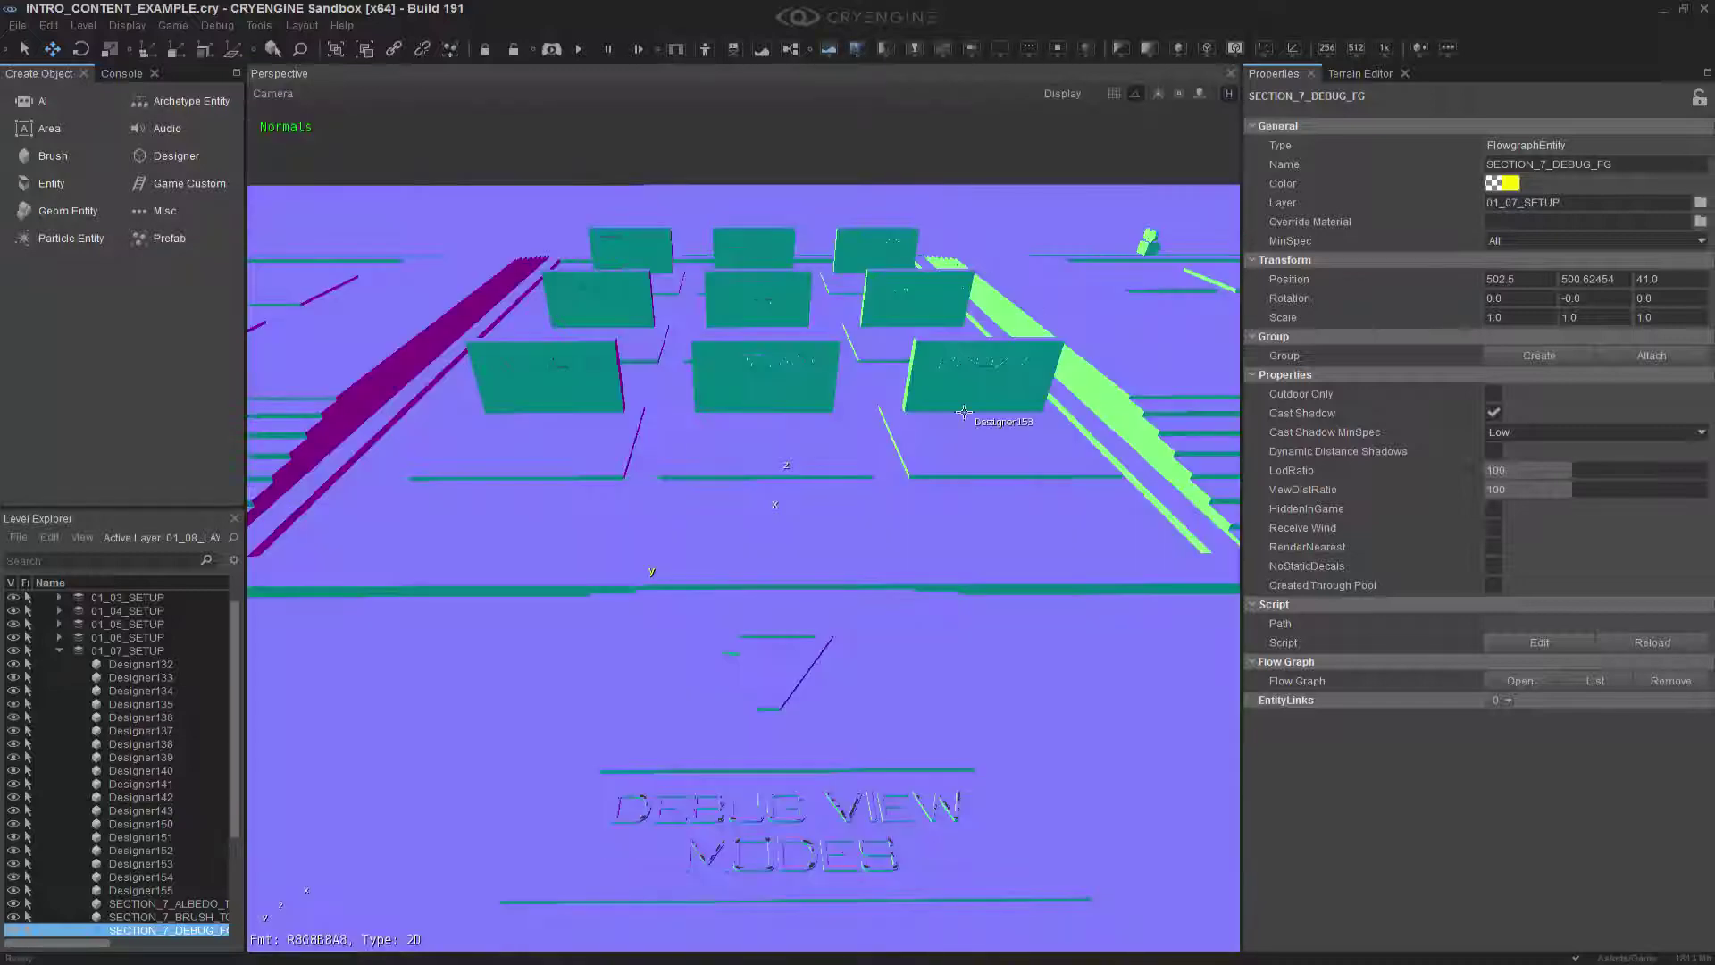
left_click(830, 49)
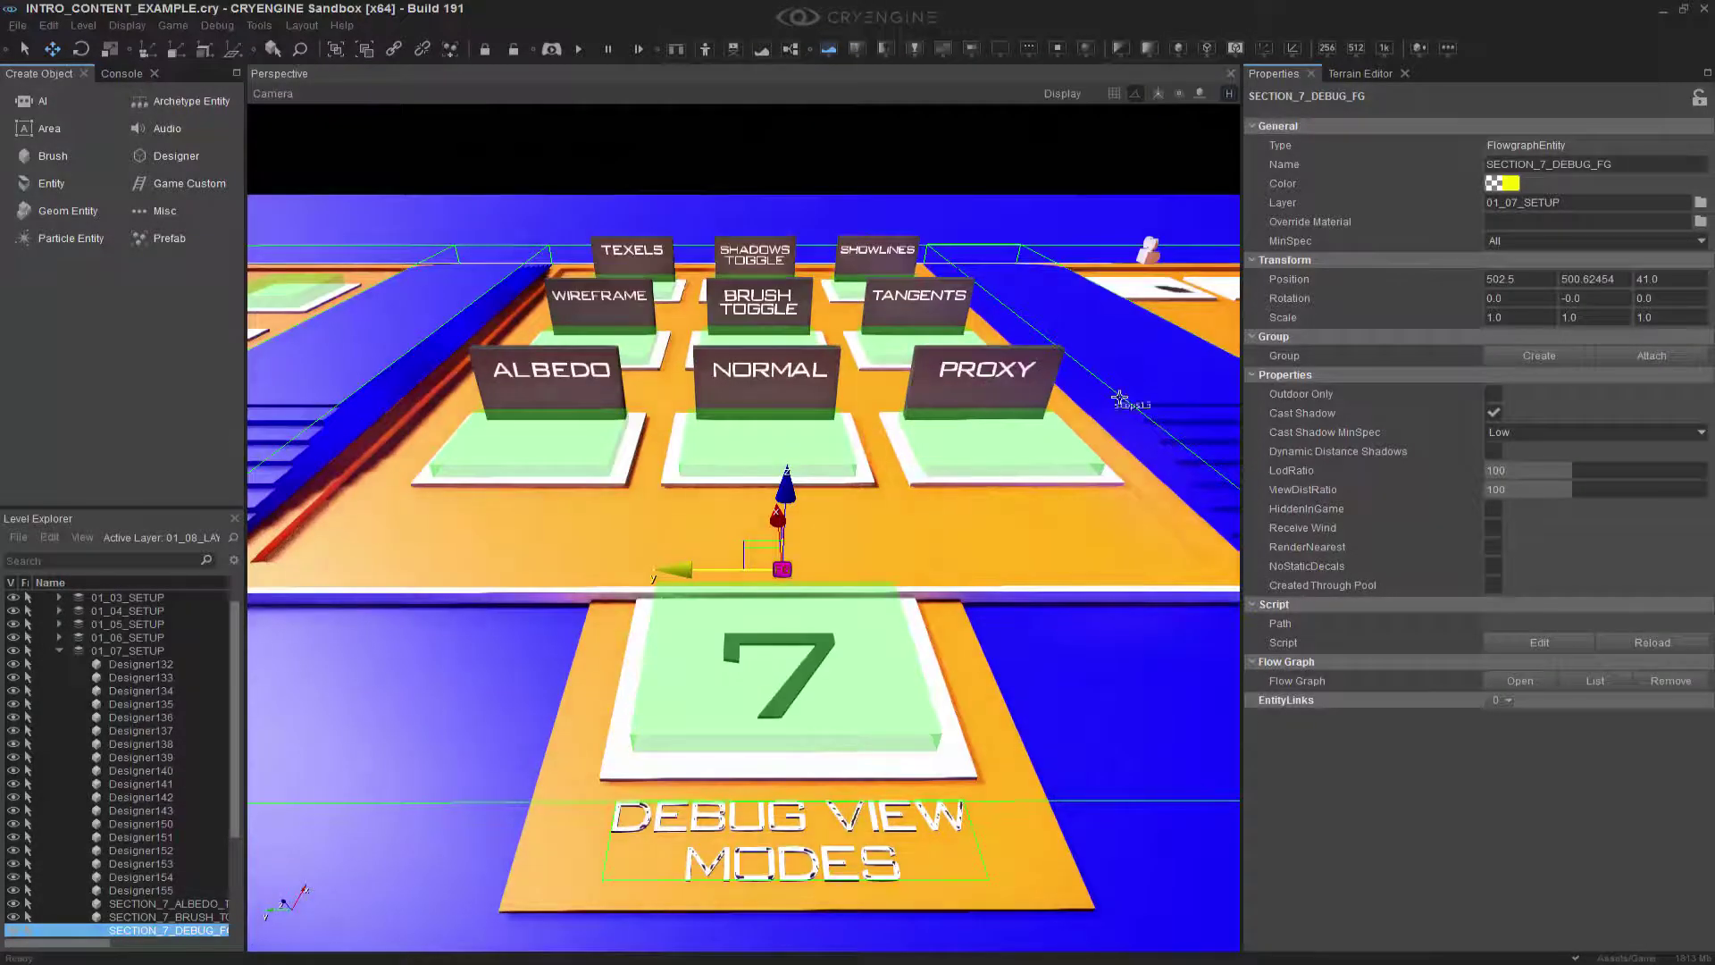